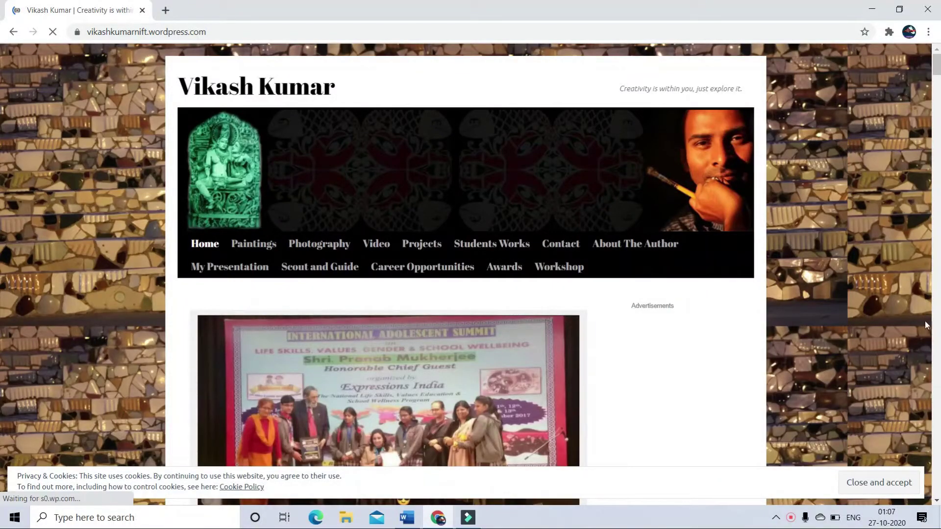
- Accept the cookie notice and browse the Students Works page
{"action": "left_click", "coordinate": [879, 483]}
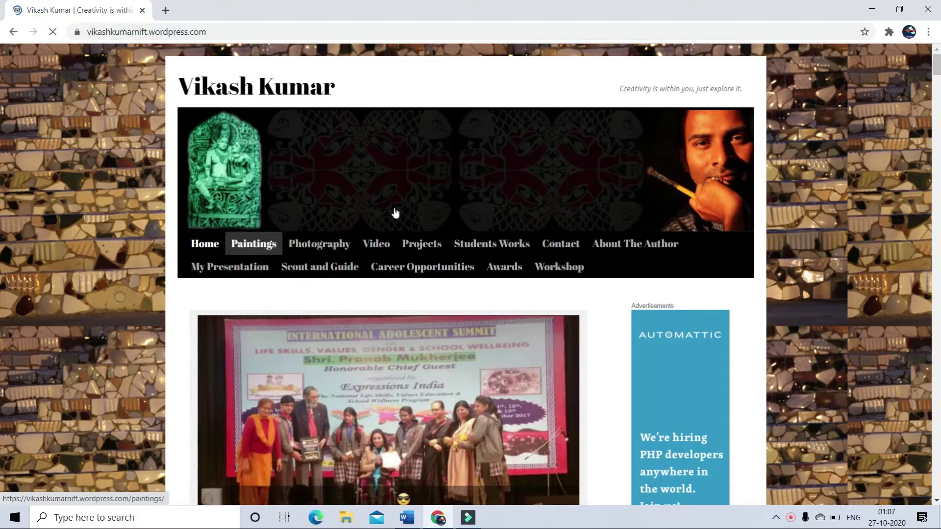
{"action": "left_click_drag", "start_coordinate": [936, 70], "coordinate": [1, 79]}
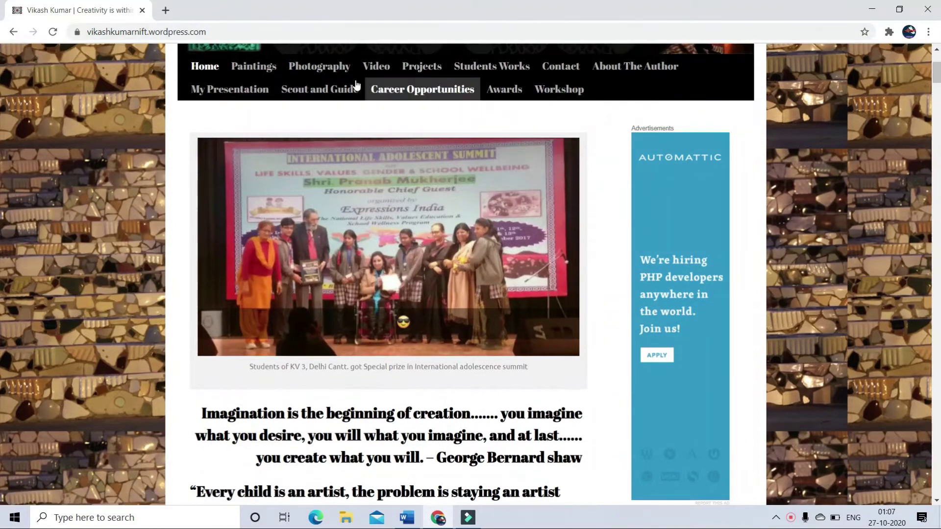
{"action": "left_click", "coordinate": [465, 74]}
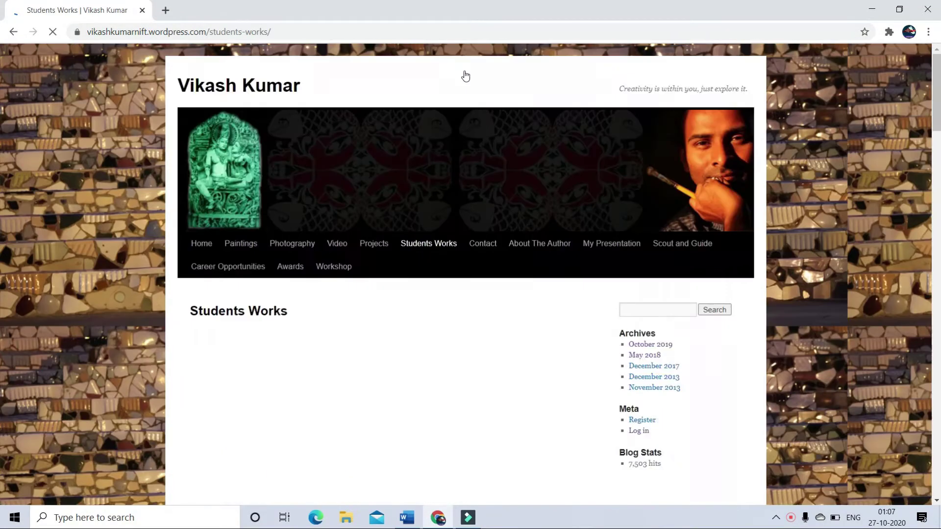
{"action": "left_click_drag", "start_coordinate": [937, 89], "coordinate": [935, 197]}
{"action": "left_click", "coordinate": [934, 87]}
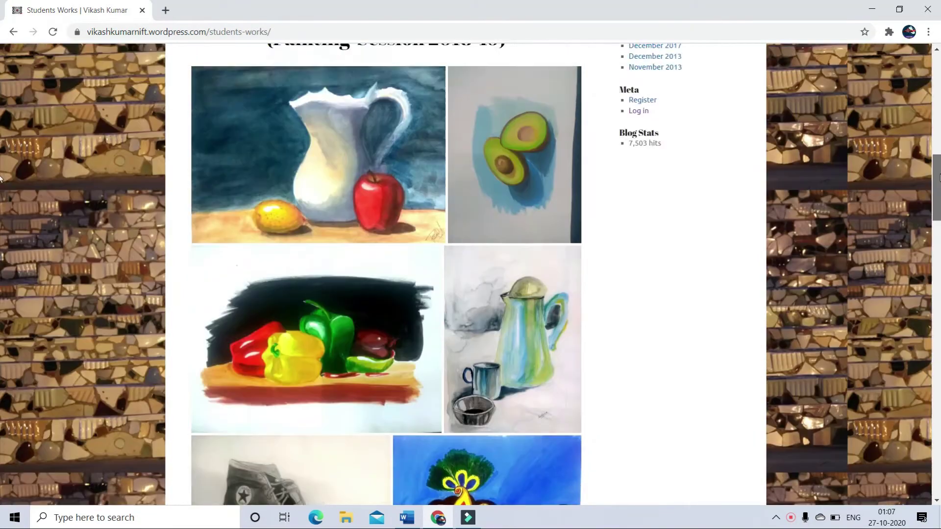
{"action": "scroll", "coordinate": [934, 88], "scroll_direction": "up", "scroll_amount": 1}
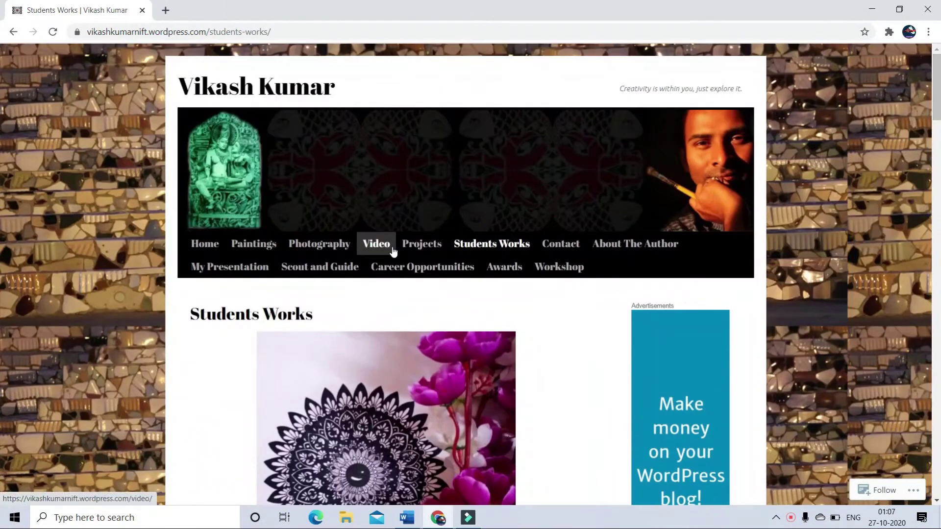
- Browse the Photography gallery page to the bottom
{"action": "left_click", "coordinate": [332, 246]}
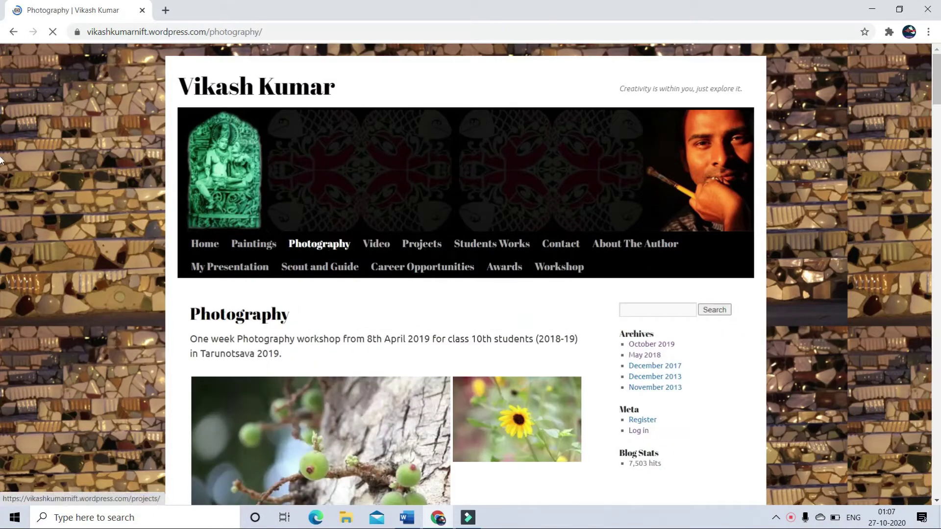
{"action": "scroll", "coordinate": [1, 114], "scroll_direction": "down", "scroll_amount": 3}
{"action": "scroll", "coordinate": [1, 114], "scroll_direction": "down", "scroll_amount": 6}
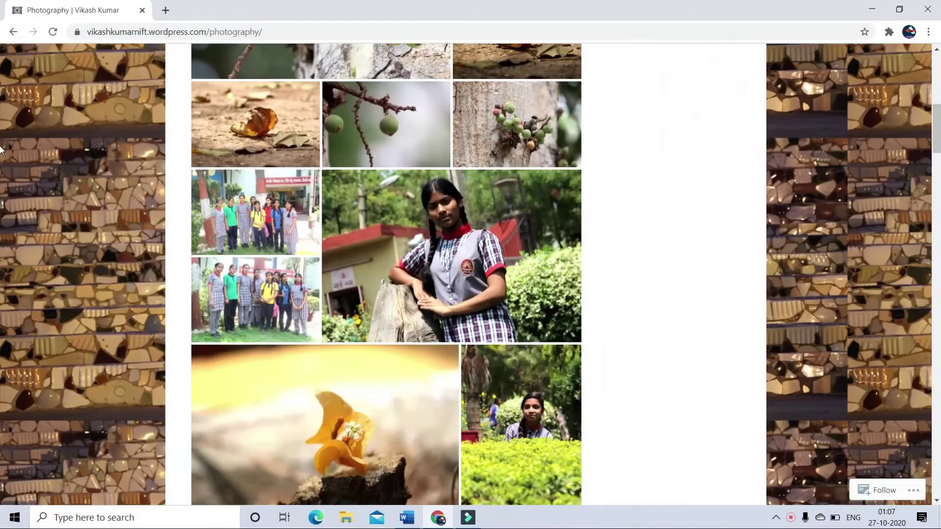
{"action": "scroll", "coordinate": [1, 155], "scroll_direction": "down", "scroll_amount": 4}
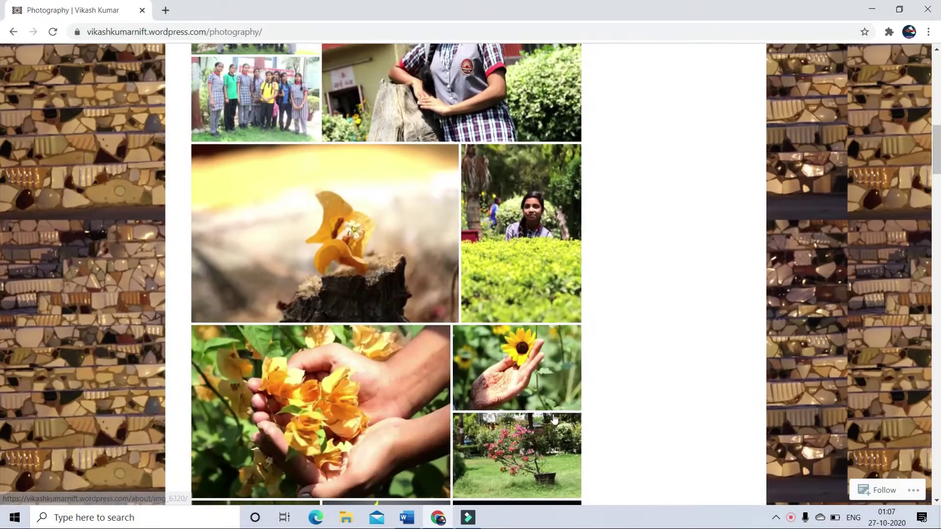
{"action": "left_click_drag", "start_coordinate": [935, 133], "coordinate": [935, 56]}
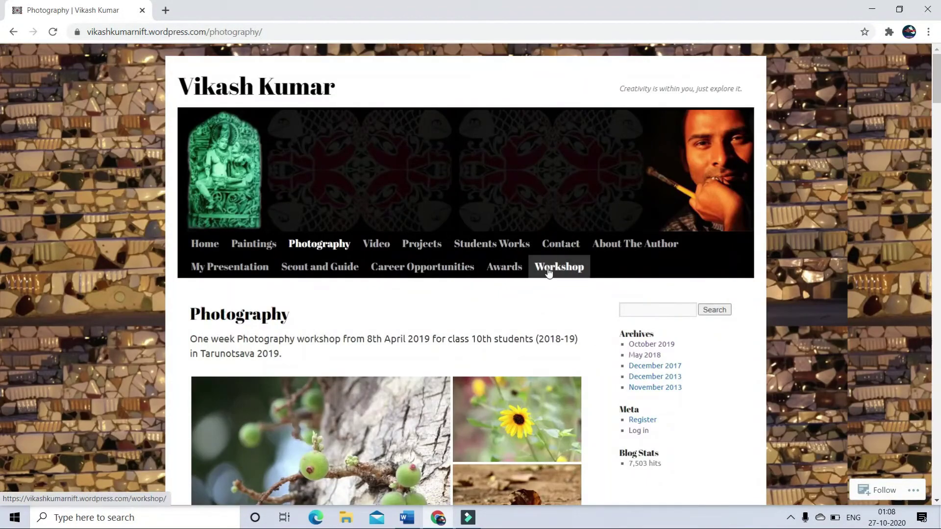
- Open the Workshop page and scroll through its content
{"action": "left_click", "coordinate": [550, 270]}
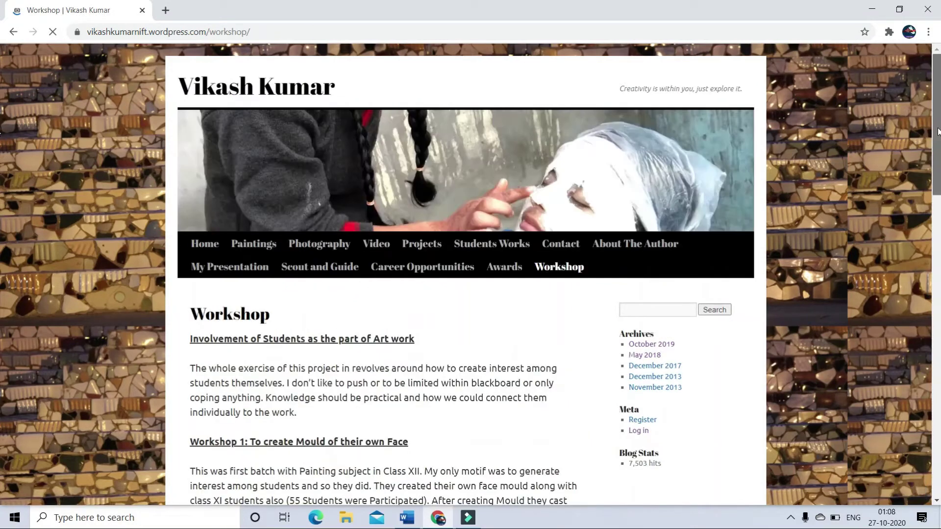
{"action": "scroll", "coordinate": [1, 182], "scroll_direction": "down", "scroll_amount": 4}
{"action": "scroll", "coordinate": [1, 183], "scroll_direction": "down", "scroll_amount": 9}
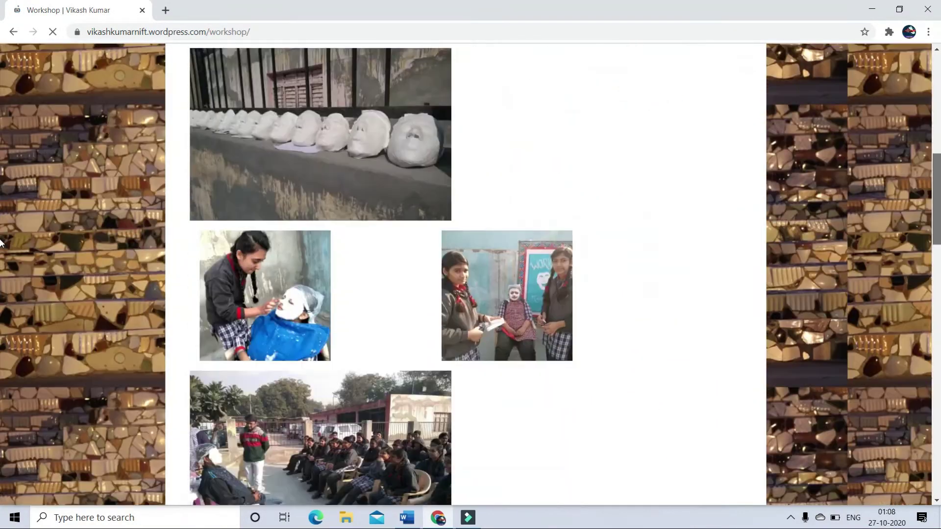
{"action": "scroll", "coordinate": [1, 288], "scroll_direction": "down", "scroll_amount": 6}
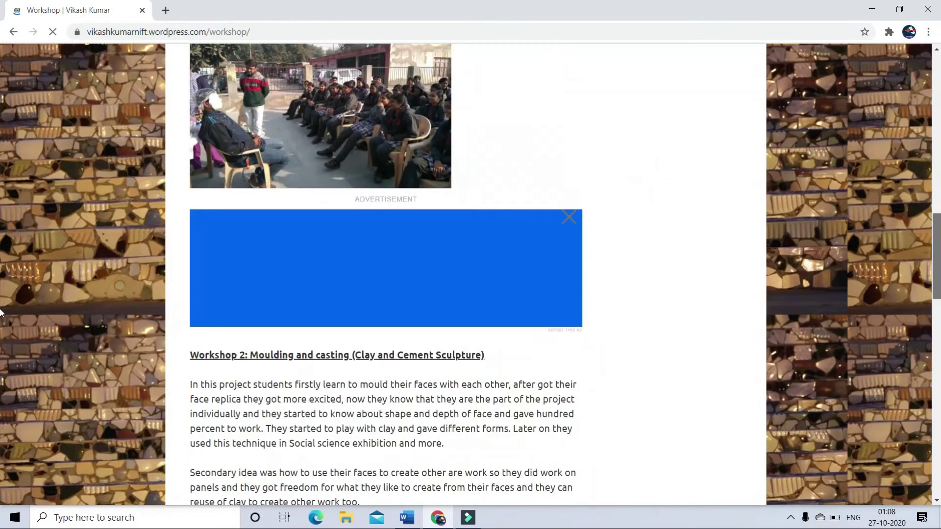
{"action": "scroll", "coordinate": [396, 190], "scroll_direction": "up", "scroll_amount": 20}
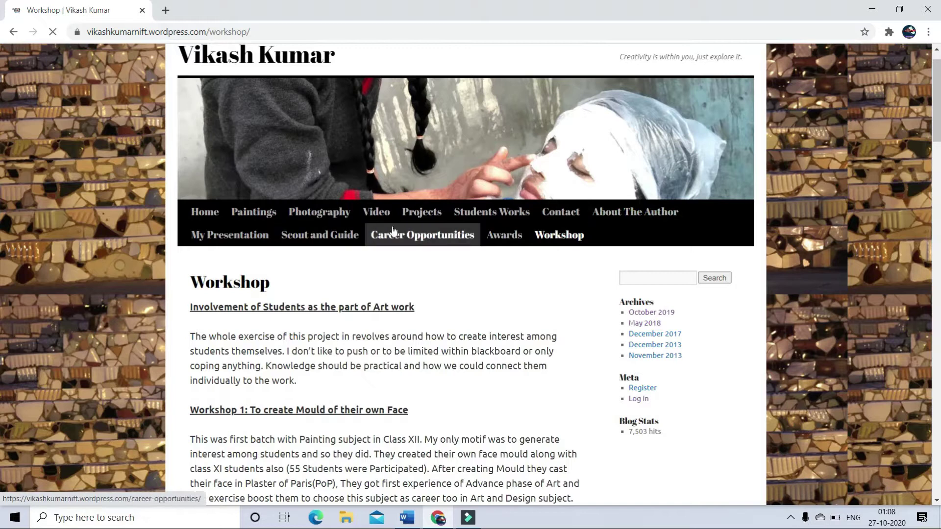
- Open the Video page and scroll through it
{"action": "left_click", "coordinate": [383, 216]}
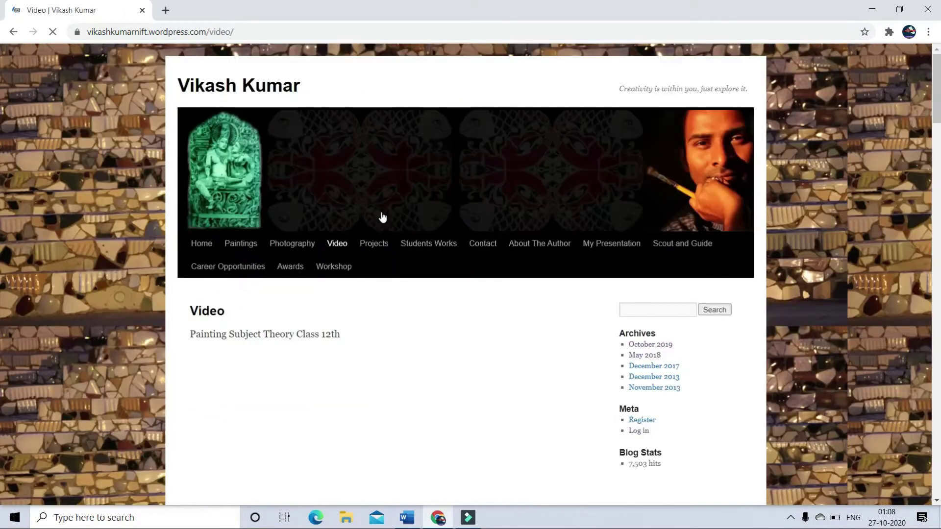
{"action": "scroll", "coordinate": [940, 131], "scroll_direction": "down", "scroll_amount": 2}
{"action": "scroll", "coordinate": [1, 142], "scroll_direction": "down", "scroll_amount": 3}
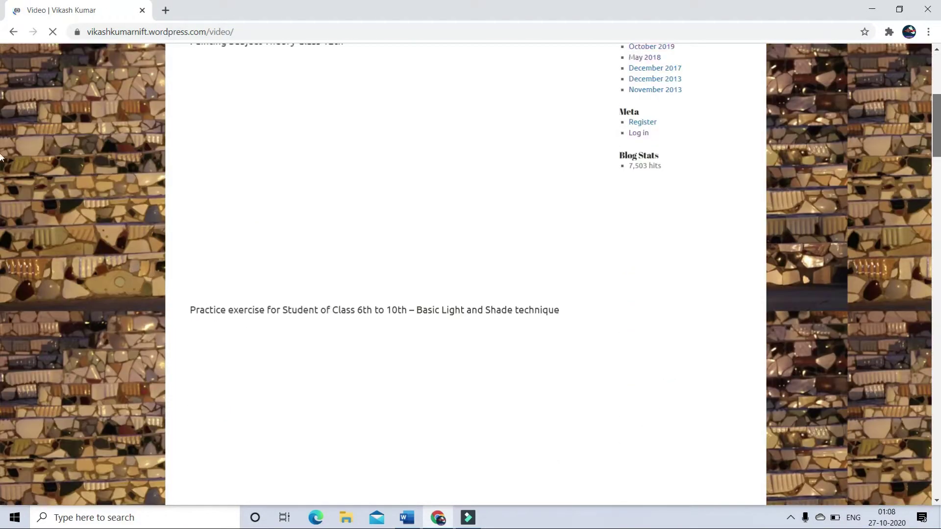
{"action": "scroll", "coordinate": [1, 147], "scroll_direction": "down", "scroll_amount": 2}
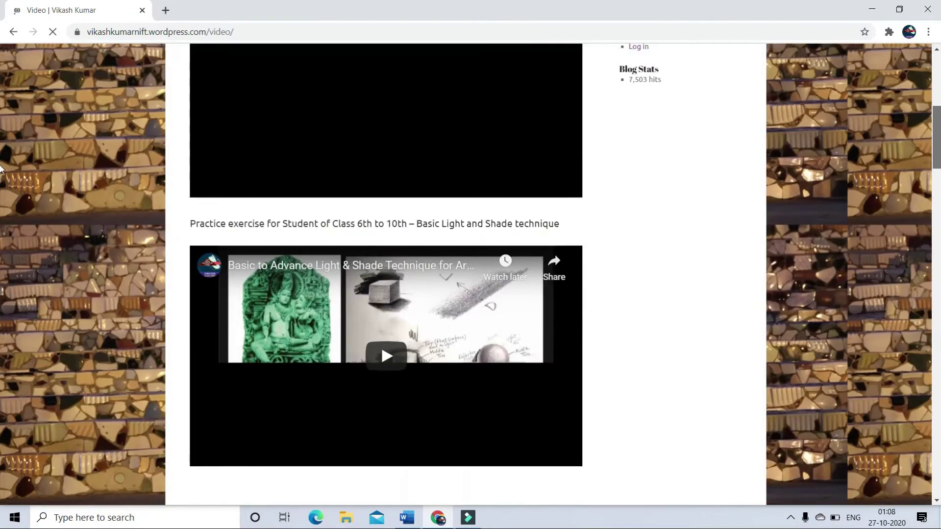
{"action": "scroll", "coordinate": [1, 127], "scroll_direction": "up", "scroll_amount": 6}
{"action": "scroll", "coordinate": [1, 117], "scroll_direction": "up", "scroll_amount": 2}
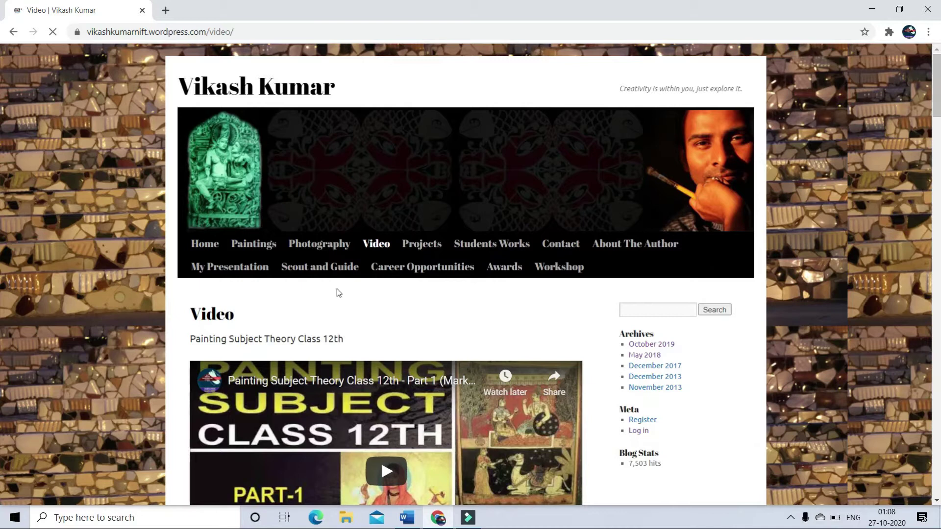
- Revisit the Students Works page, then the Workshop page
{"action": "left_click", "coordinate": [489, 245]}
{"action": "scroll", "coordinate": [938, 135], "scroll_direction": "down", "scroll_amount": 2}
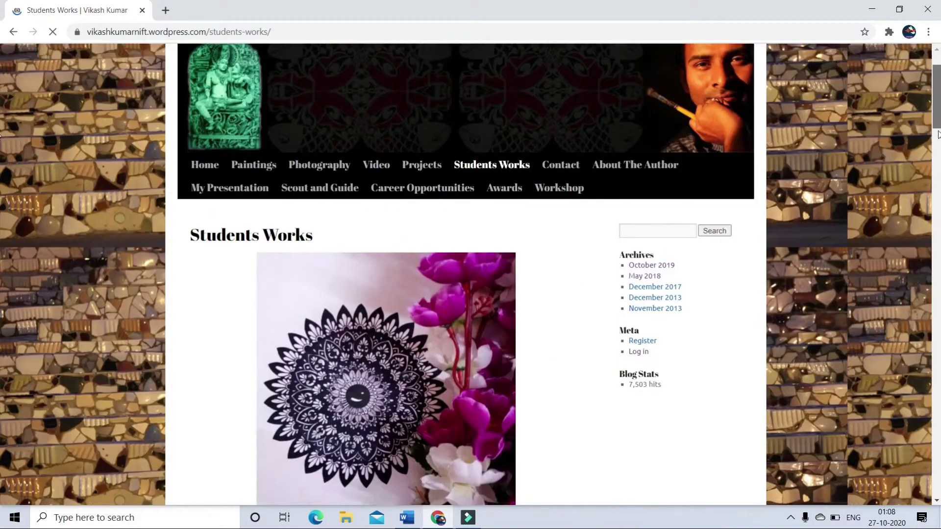
{"action": "scroll", "coordinate": [937, 135], "scroll_direction": "down", "scroll_amount": 4}
{"action": "scroll", "coordinate": [938, 135], "scroll_direction": "up", "scroll_amount": 6}
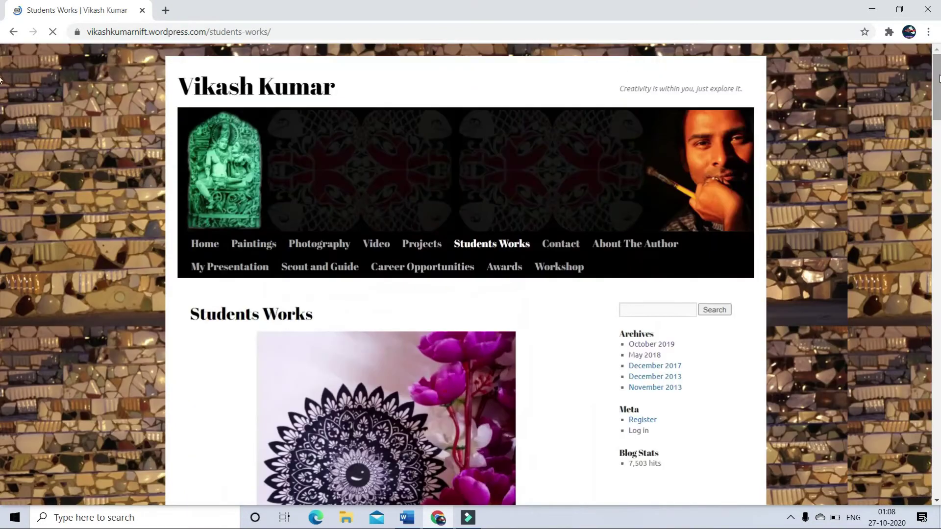
{"action": "left_click", "coordinate": [568, 273]}
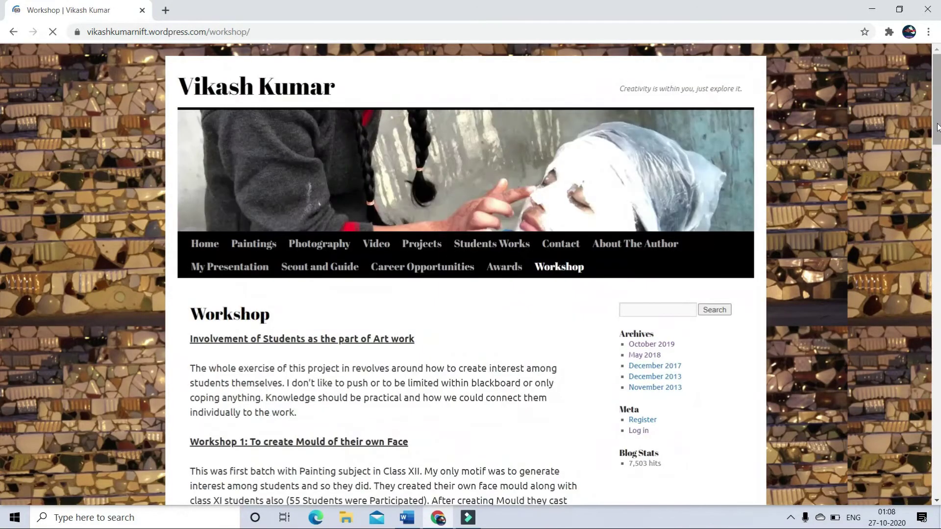
{"action": "scroll", "coordinate": [937, 126], "scroll_direction": "down", "scroll_amount": 3}
- Browse the October 2019 and November 2013 post archives
{"action": "left_click", "coordinate": [660, 197]}
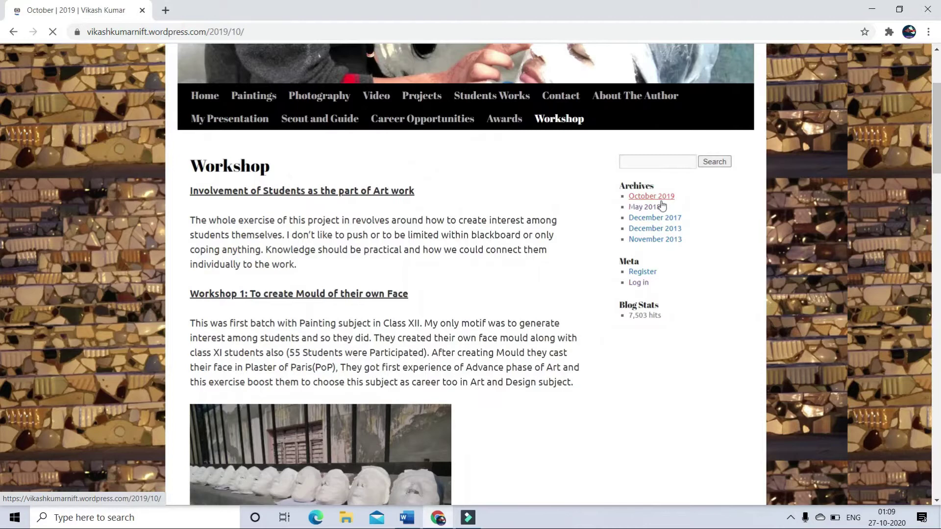
{"action": "scroll", "coordinate": [1, 240], "scroll_direction": "down", "scroll_amount": 3}
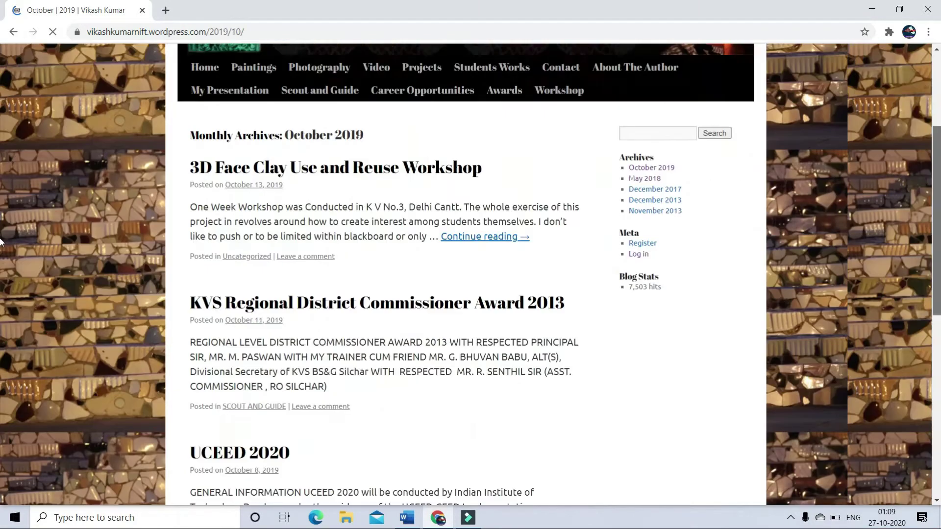
{"action": "scroll", "coordinate": [1, 240], "scroll_direction": "down", "scroll_amount": 6}
{"action": "scroll", "coordinate": [693, 272], "scroll_direction": "up", "scroll_amount": 8}
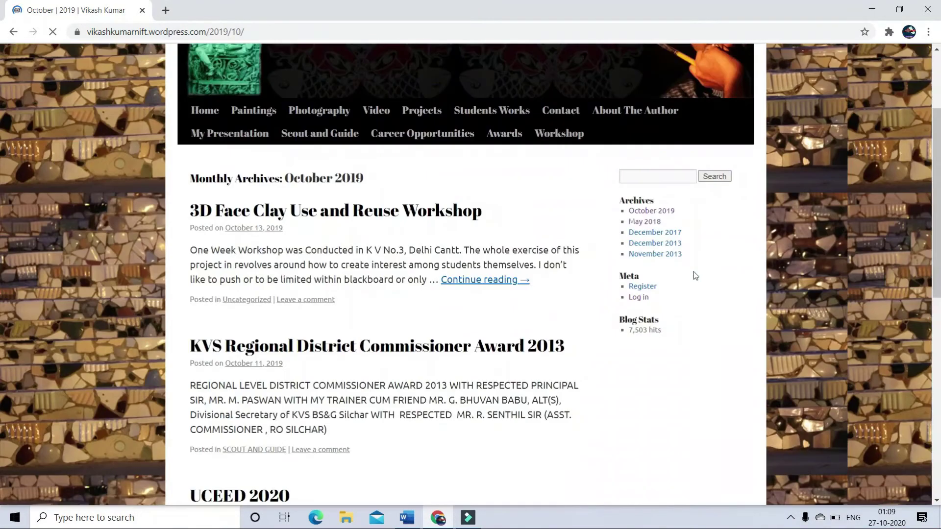
{"action": "left_click", "coordinate": [661, 255]}
{"action": "scroll", "coordinate": [1, 144], "scroll_direction": "down", "scroll_amount": 1}
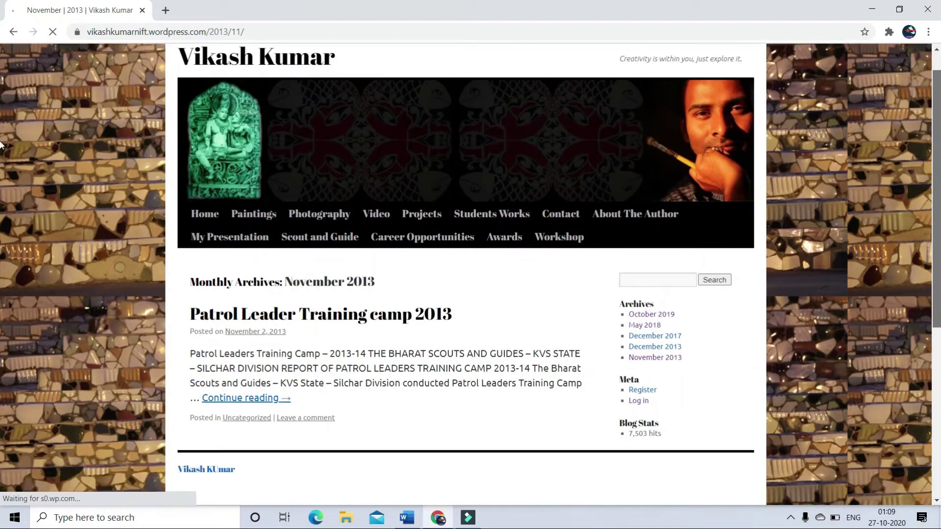
{"action": "scroll", "coordinate": [1, 144], "scroll_direction": "down", "scroll_amount": 2}
- View the December 2013 and December 2017 archives, then return to November 2013
{"action": "left_click", "coordinate": [646, 271]}
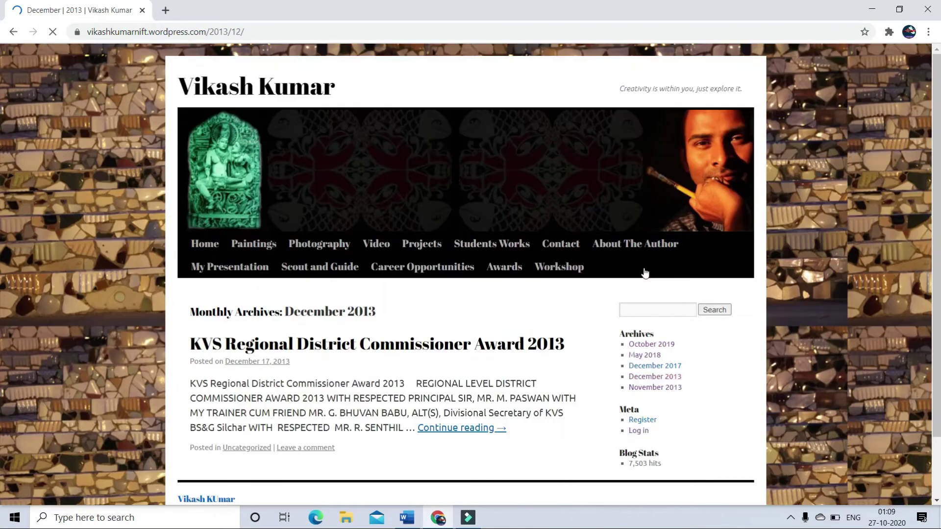
{"action": "scroll", "coordinate": [670, 179], "scroll_direction": "down", "scroll_amount": 4}
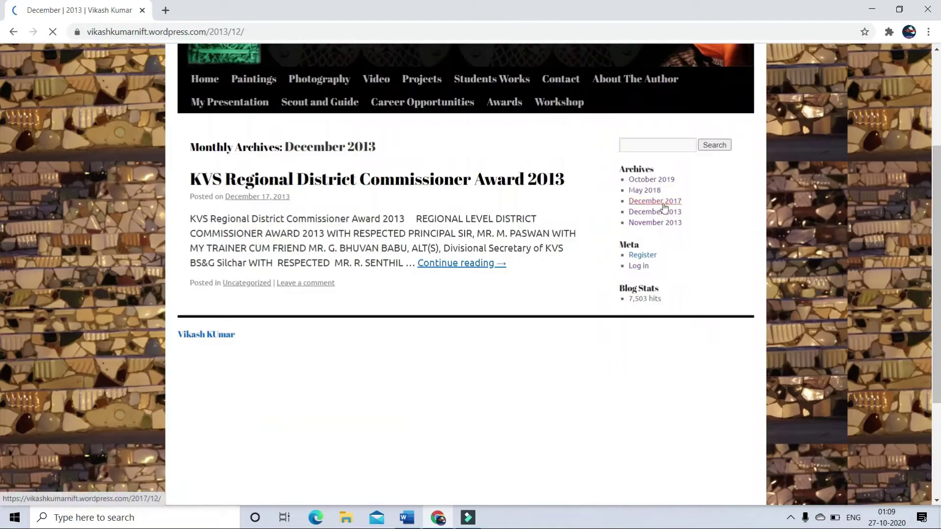
{"action": "left_click", "coordinate": [660, 201]}
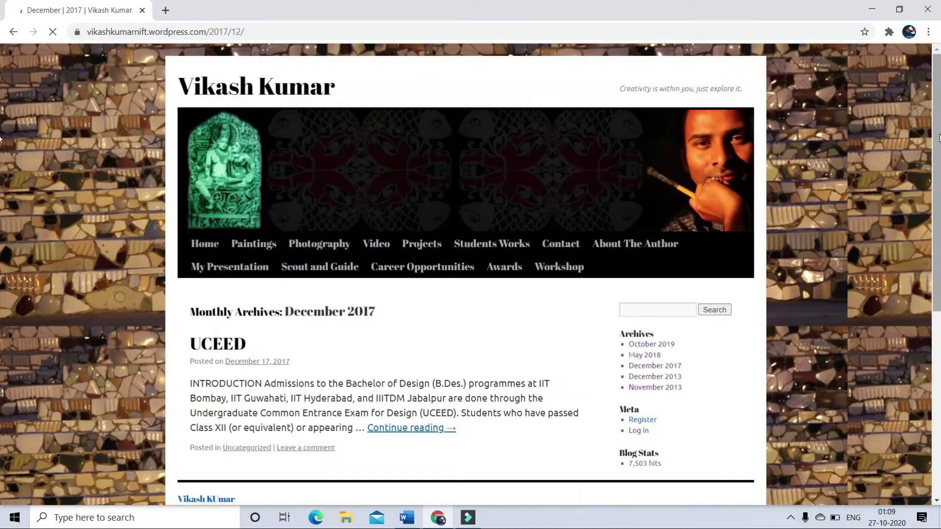
{"action": "scroll", "coordinate": [1, 253], "scroll_direction": "down", "scroll_amount": 3}
{"action": "scroll", "coordinate": [1, 252], "scroll_direction": "up", "scroll_amount": 3}
{"action": "left_click", "coordinate": [639, 391]}
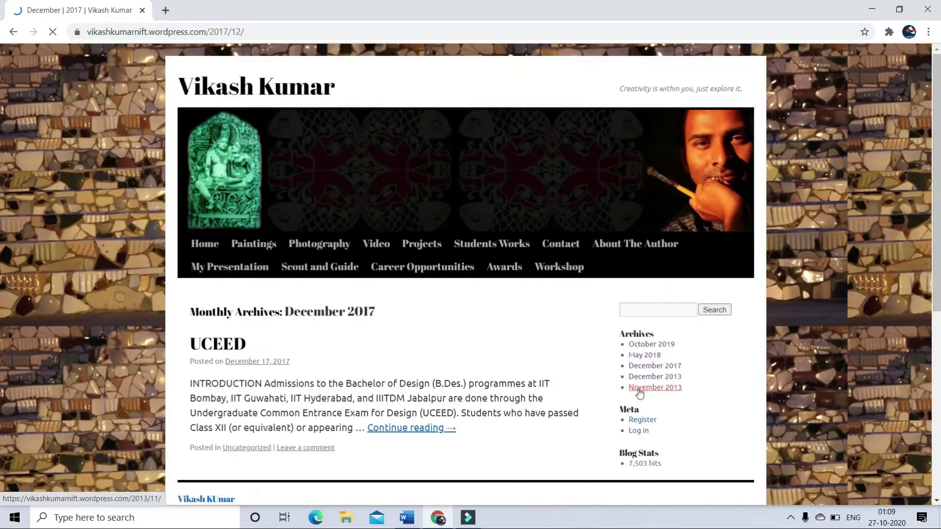
- Open Scout and Guide, scroll the rally post and gallery, then return to the top
{"action": "left_click", "coordinate": [331, 275]}
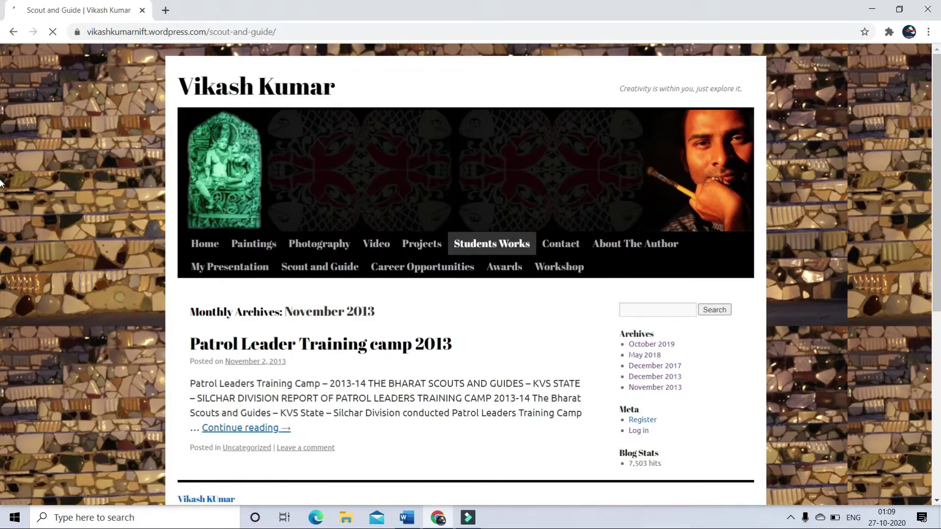
{"action": "scroll", "coordinate": [939, 172], "scroll_direction": "down", "scroll_amount": 3}
{"action": "scroll", "coordinate": [1, 173], "scroll_direction": "down", "scroll_amount": 15}
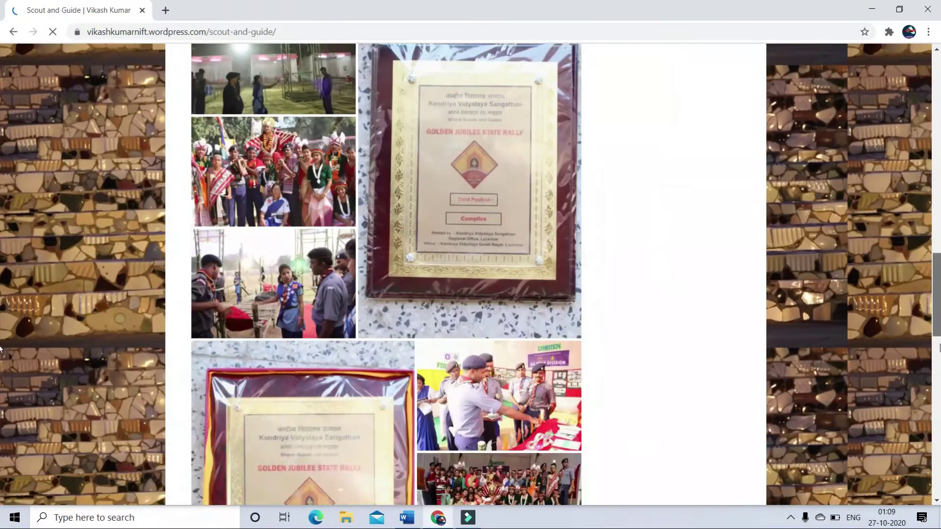
{"action": "left_click_drag", "start_coordinate": [937, 294], "coordinate": [930, 131]}
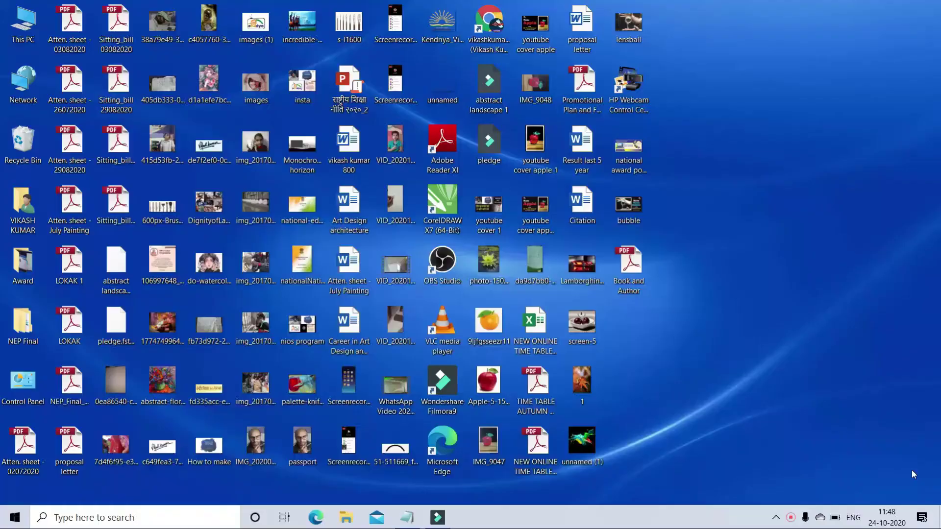
{"action": "left_click", "coordinate": [494, 21]}
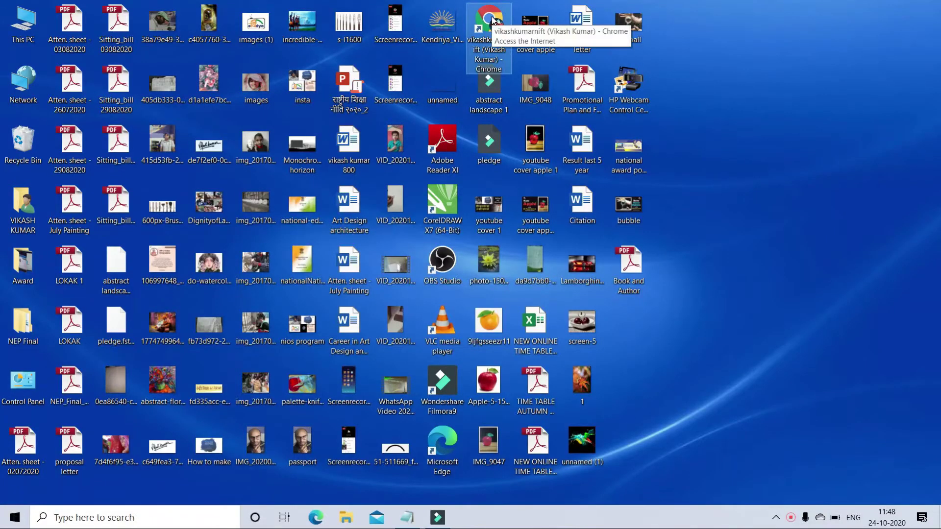
{"action": "double_click", "coordinate": [494, 21]}
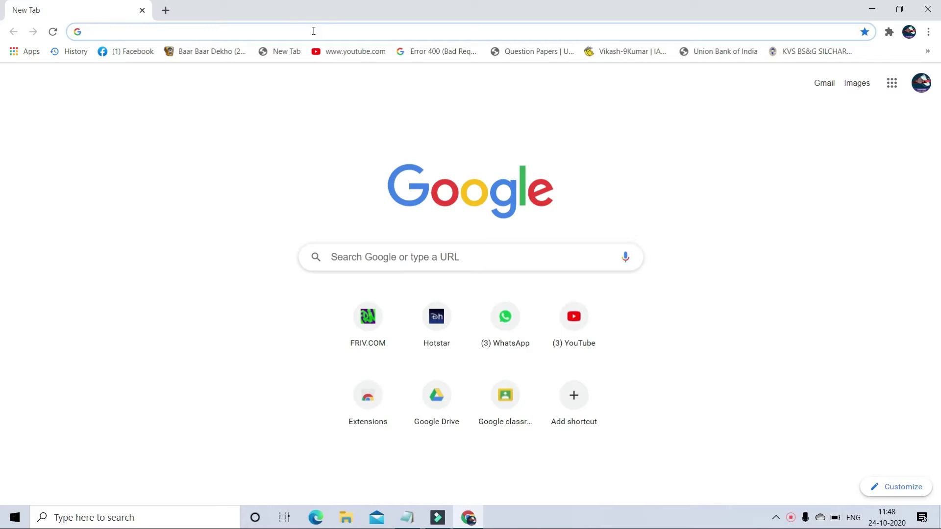
{"action": "type", "text": "www.wordpress"}
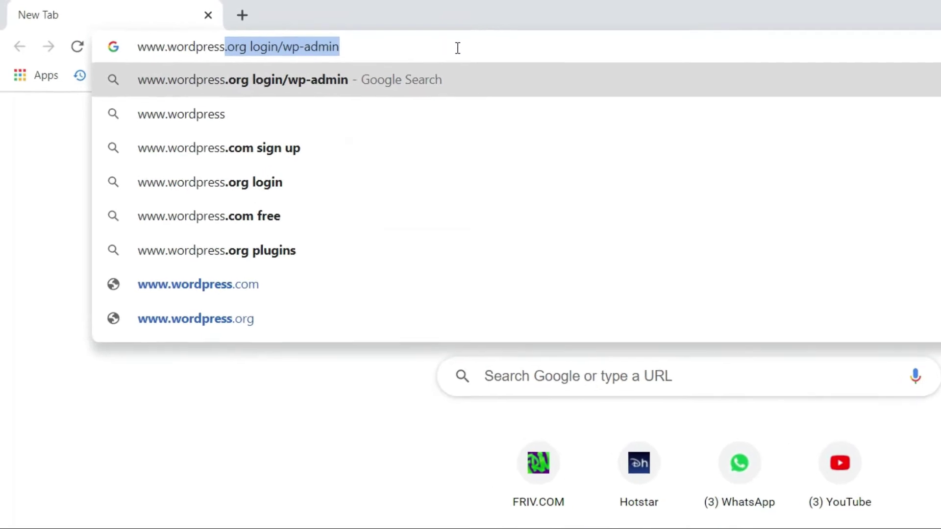
{"action": "type", "text": ".com"}
{"action": "key", "text": "Return"}
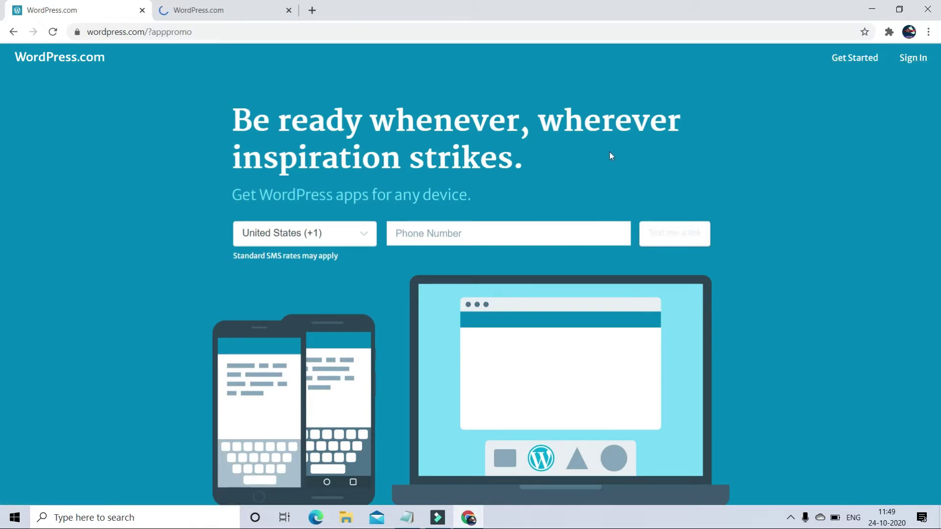
- Switch to the WordPress.com sign-up tab and start filling in the e-mail field
{"action": "left_click", "coordinate": [215, 12]}
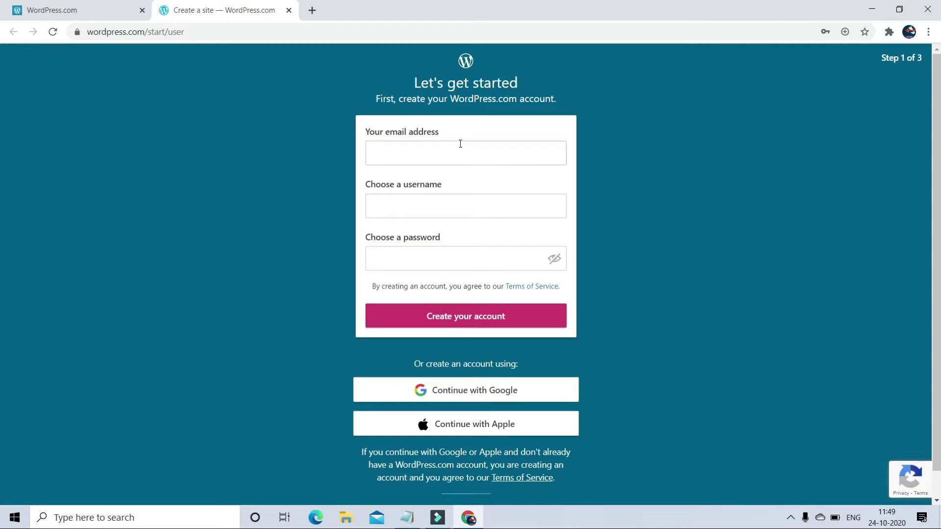
{"action": "left_click", "coordinate": [436, 156]}
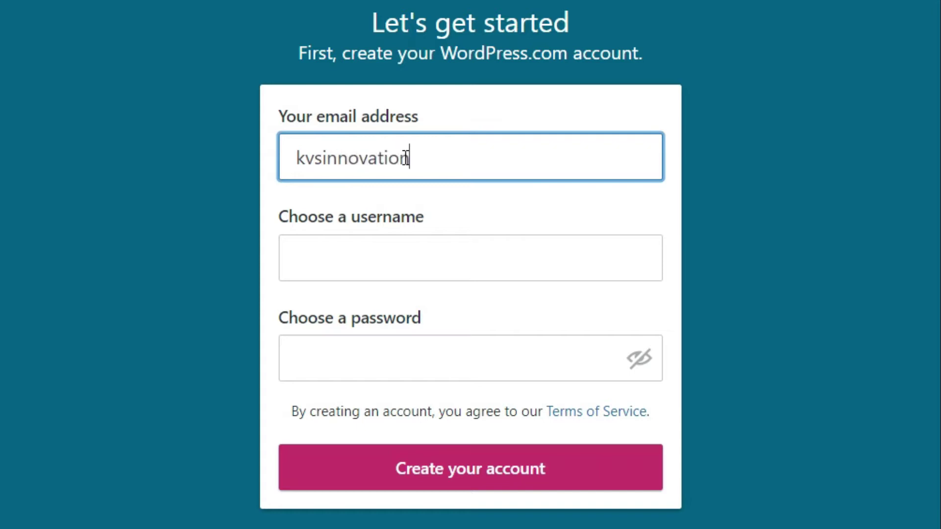
- Complete the e-mail address and enter a first-choice username
{"action": "type", "text": "@gmail.com"}
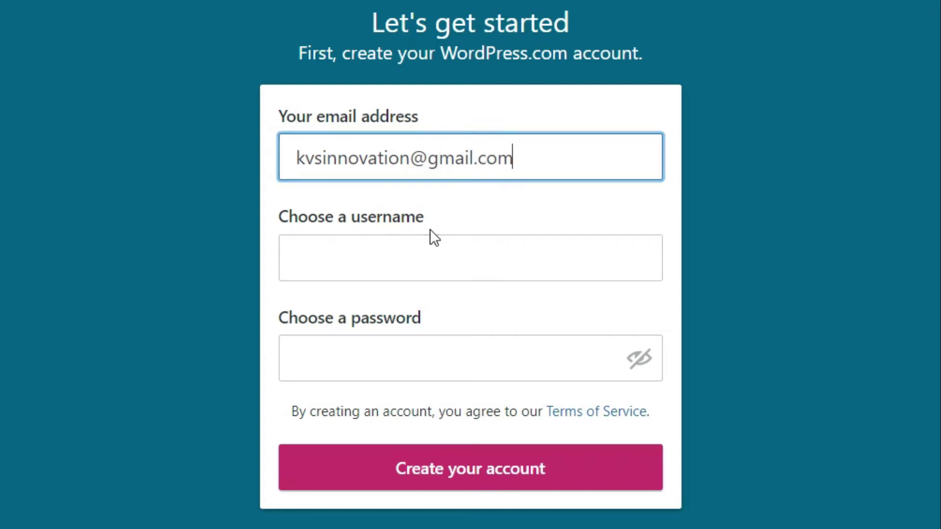
{"action": "left_click", "coordinate": [416, 255]}
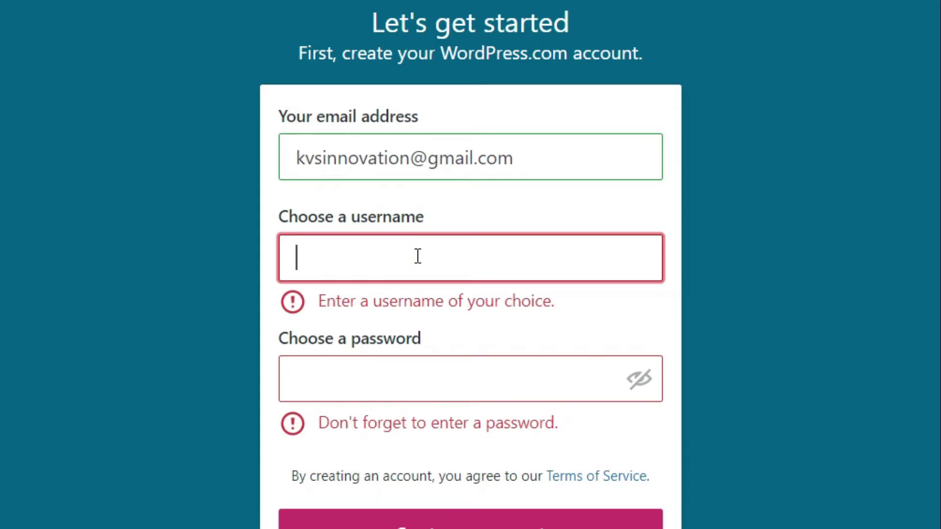
{"action": "type", "text": "k"}
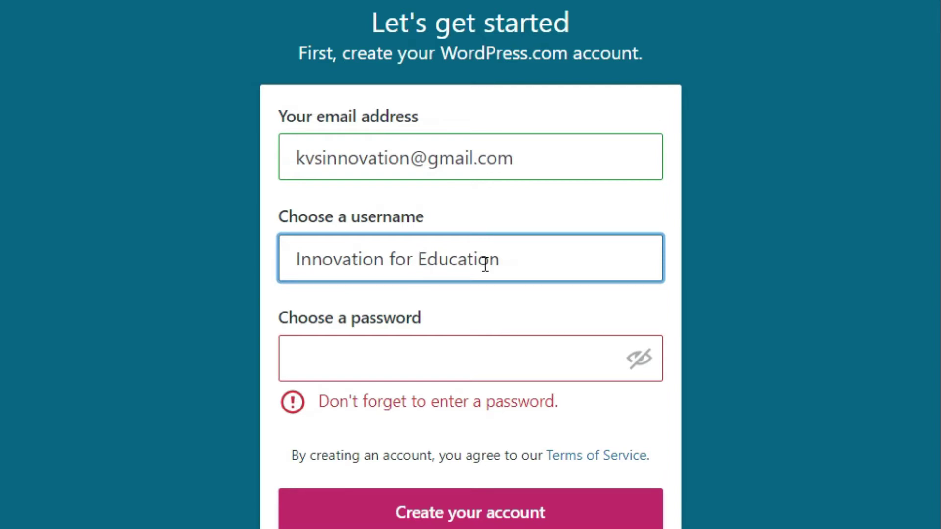
{"action": "left_click", "coordinate": [427, 359]}
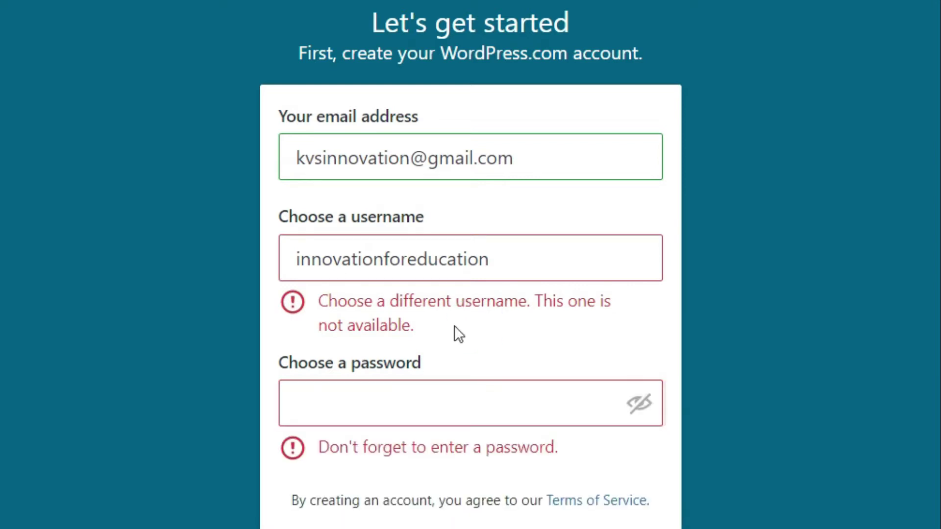
- Prefix the rejected username with 'my' so it becomes available
{"action": "left_click", "coordinate": [383, 260]}
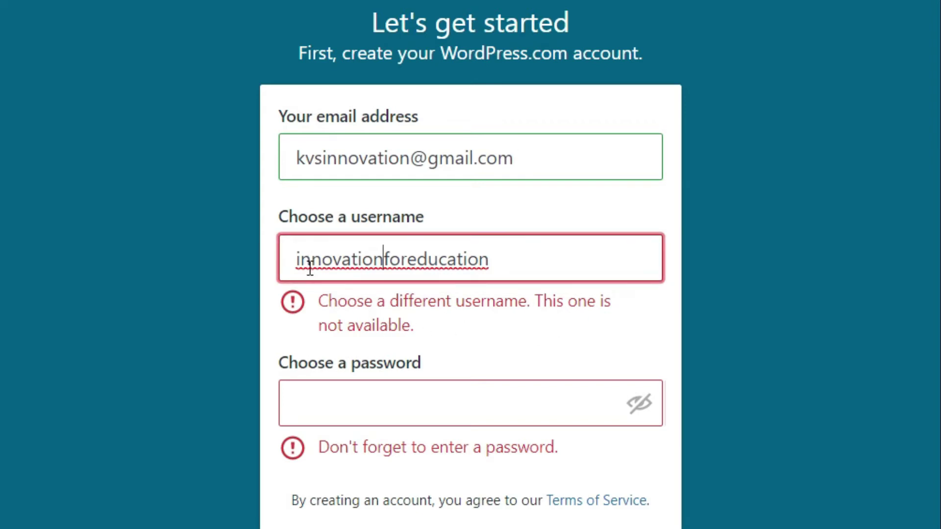
{"action": "left_click", "coordinate": [500, 254]}
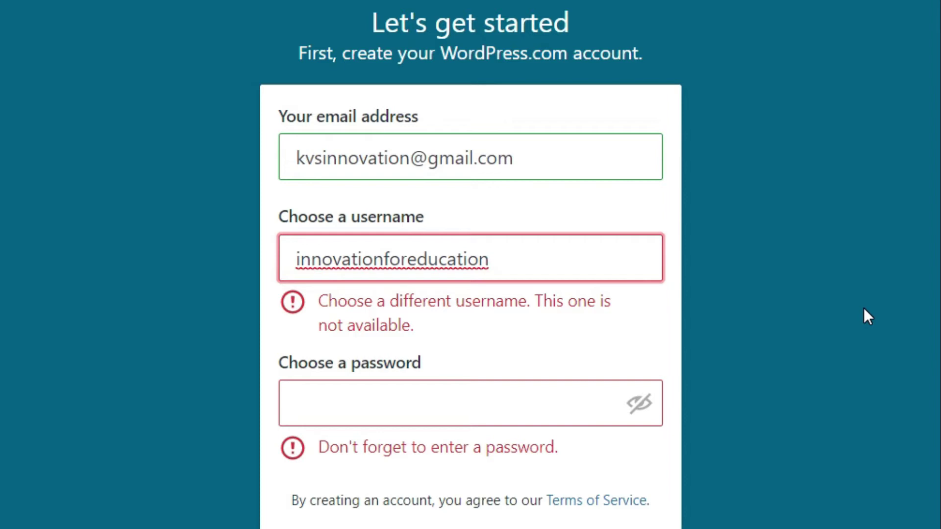
{"action": "left_click", "coordinate": [296, 259]}
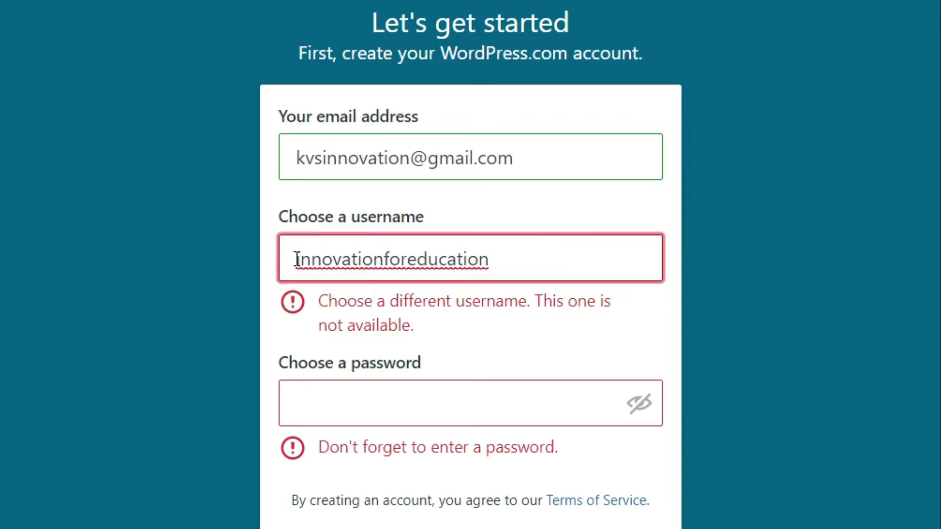
{"action": "type", "text": "my"}
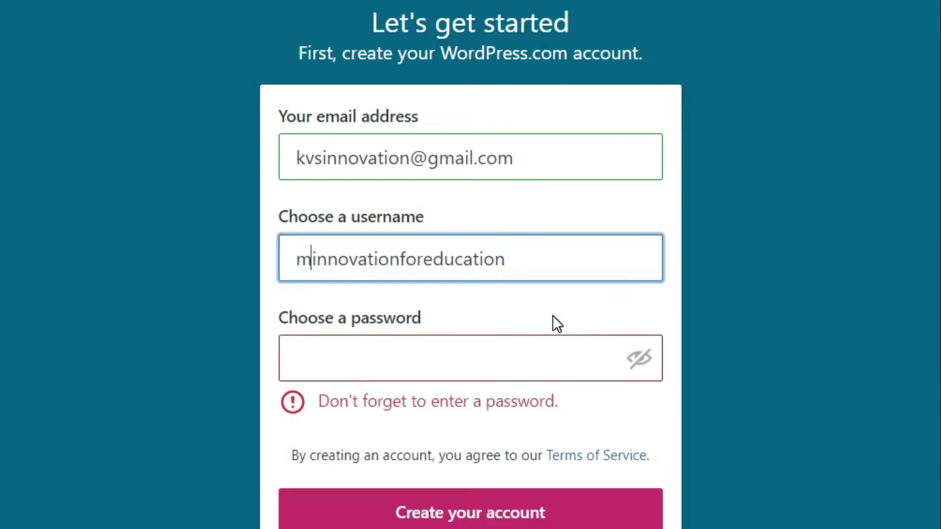
{"action": "left_click", "coordinate": [856, 300]}
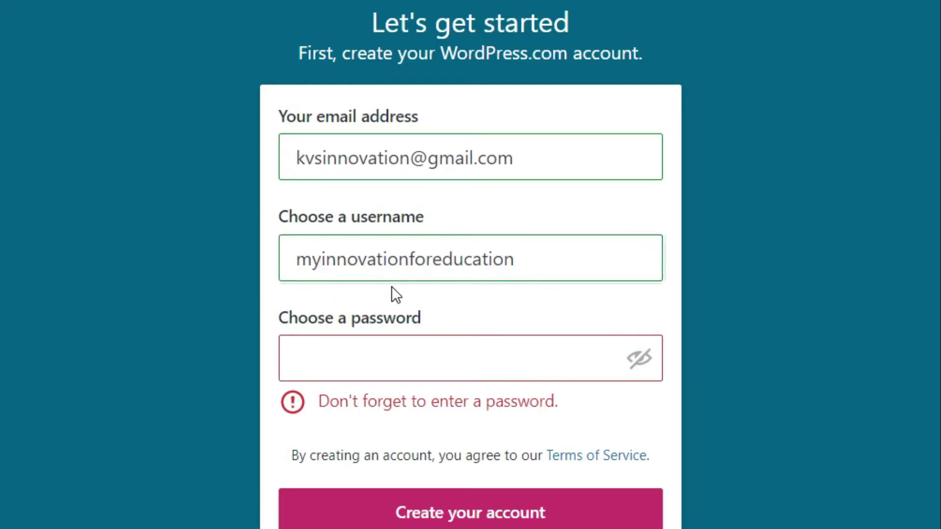
{"action": "left_click", "coordinate": [355, 261]}
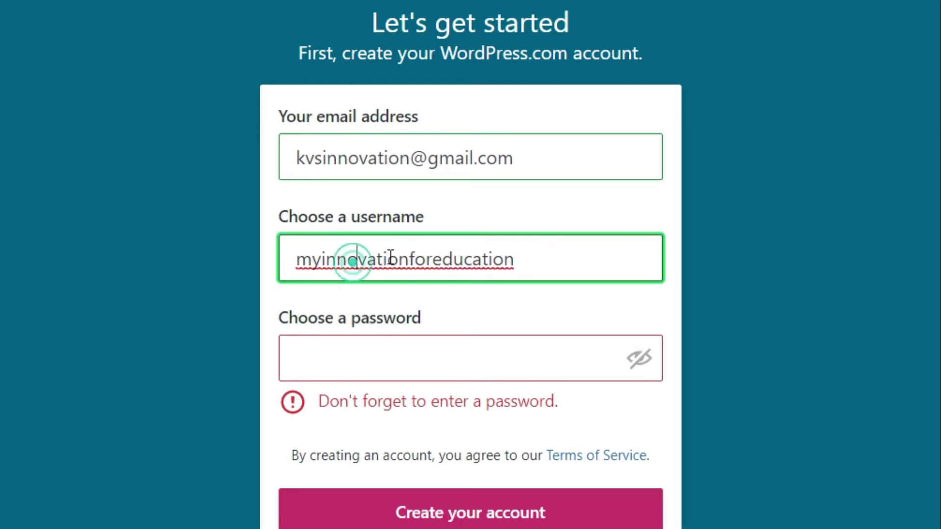
- Enter the account password, dismissing the autofill suggestions so it validates
{"action": "left_click", "coordinate": [413, 351]}
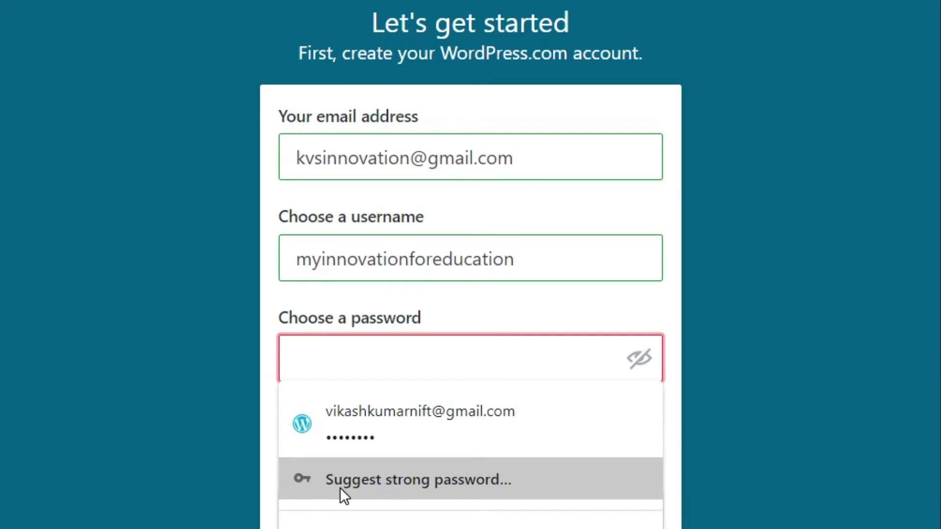
{"action": "left_click", "coordinate": [372, 359]}
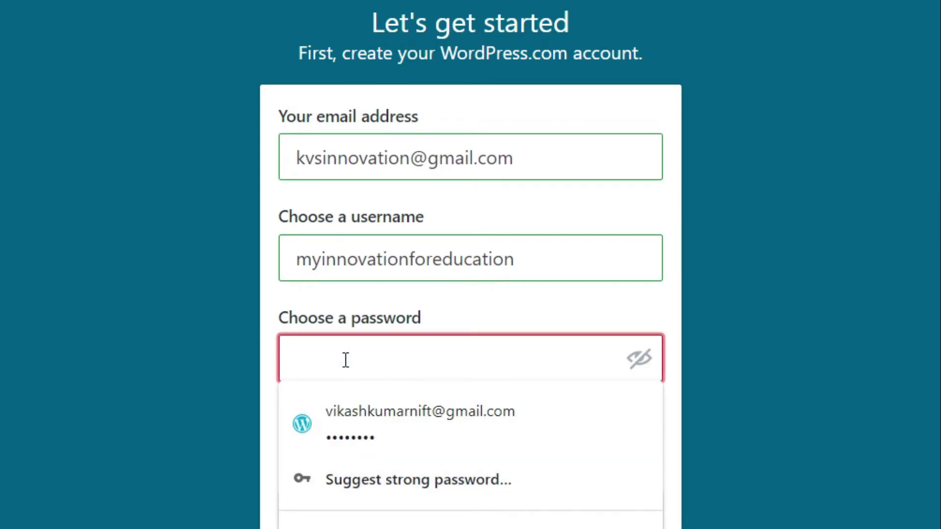
{"action": "type", "text": "••"}
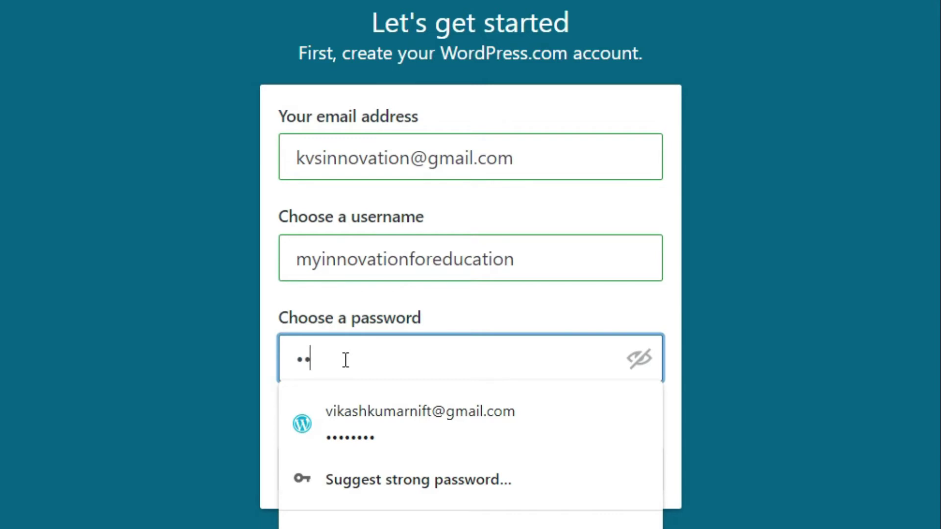
{"action": "type", "text": "•••••••••••"}
{"action": "left_click", "coordinate": [828, 353]}
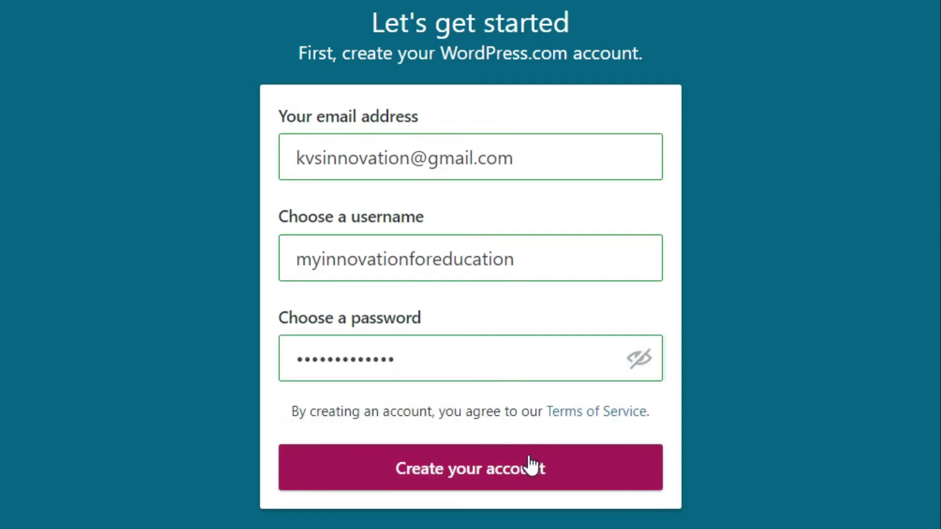
{"action": "left_click", "coordinate": [529, 458]}
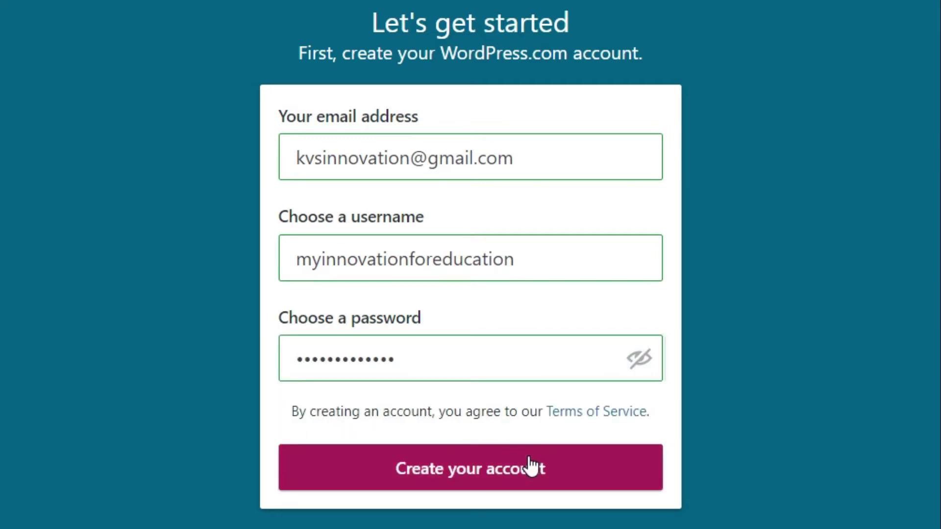
- Submit the account details and let Chrome save the new password
{"action": "left_click", "coordinate": [463, 477]}
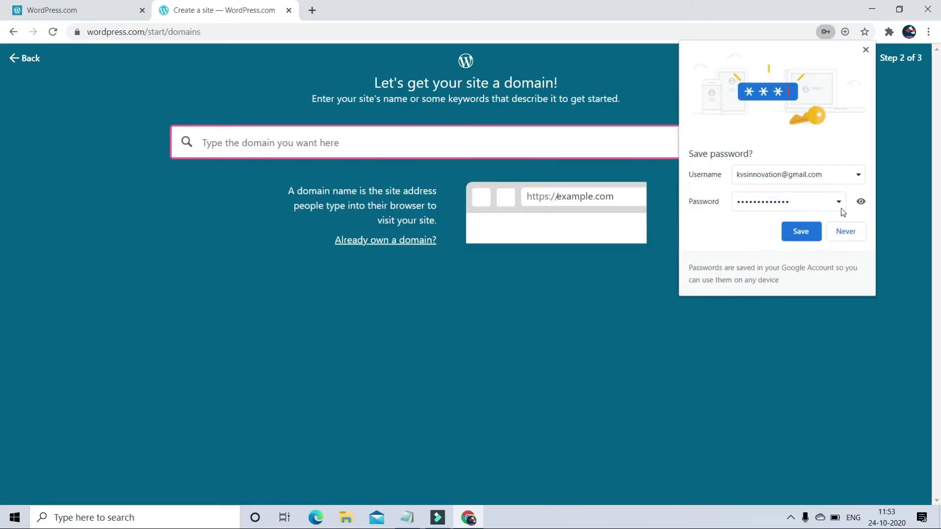
{"action": "left_click", "coordinate": [813, 235]}
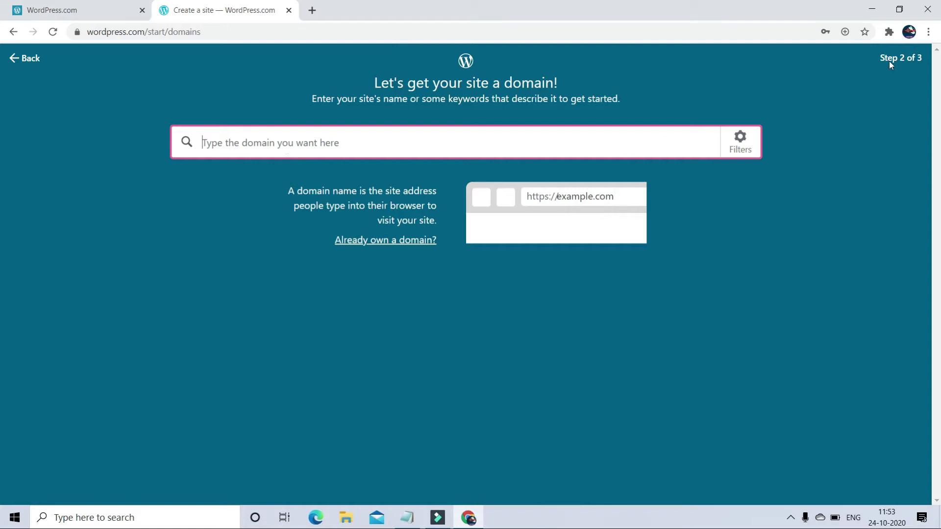
{"action": "left_click", "coordinate": [925, 60]}
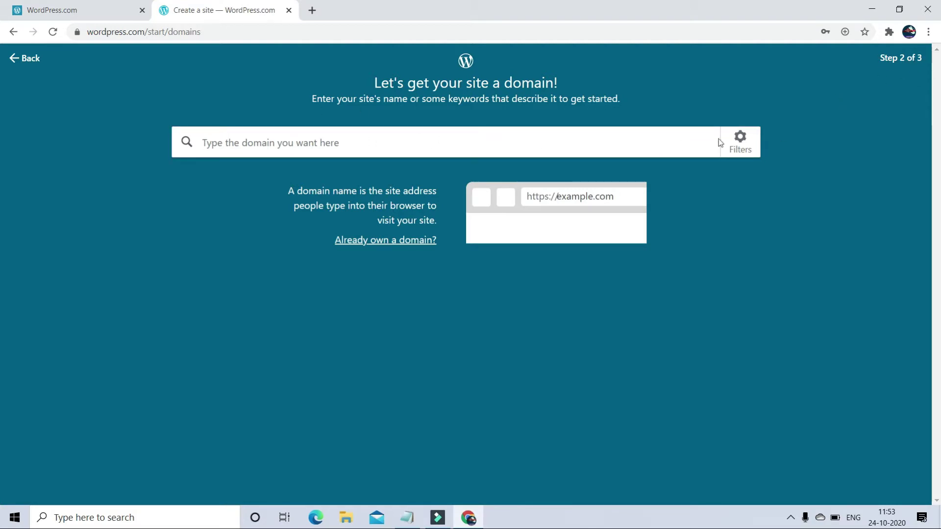
- Search domains for 'Education' and browse the results and extra extensions list
{"action": "left_click", "coordinate": [266, 140]}
{"action": "type", "text": "E"}
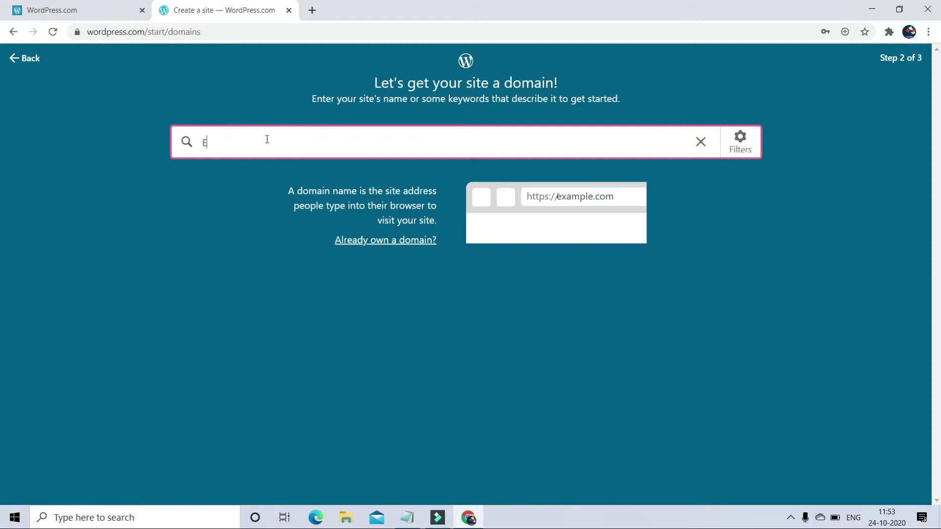
{"action": "type", "text": "ducation"}
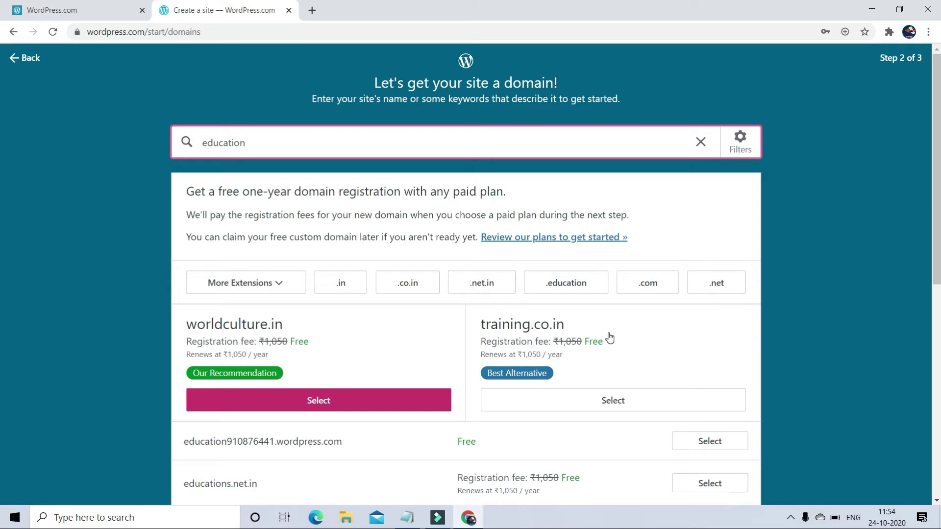
{"action": "scroll", "coordinate": [387, 363], "scroll_direction": "down", "scroll_amount": 1}
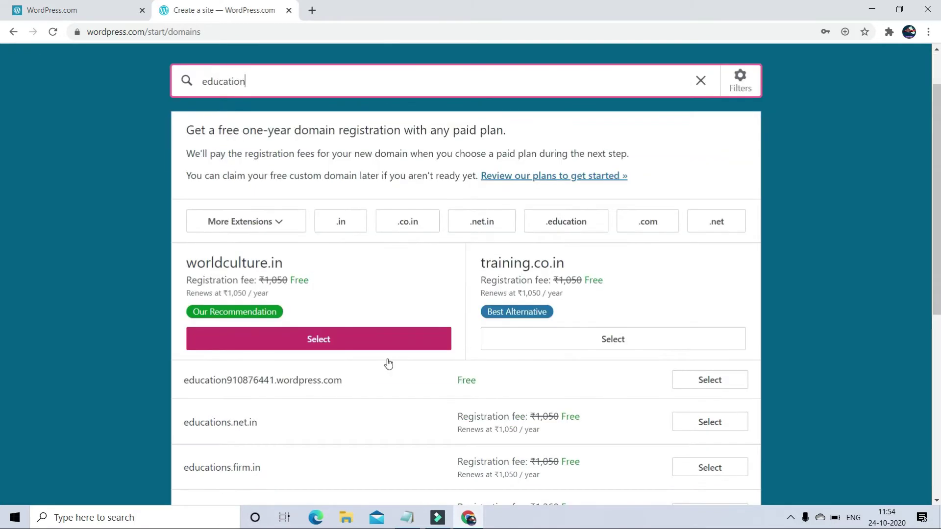
{"action": "scroll", "coordinate": [388, 409], "scroll_direction": "down", "scroll_amount": 6}
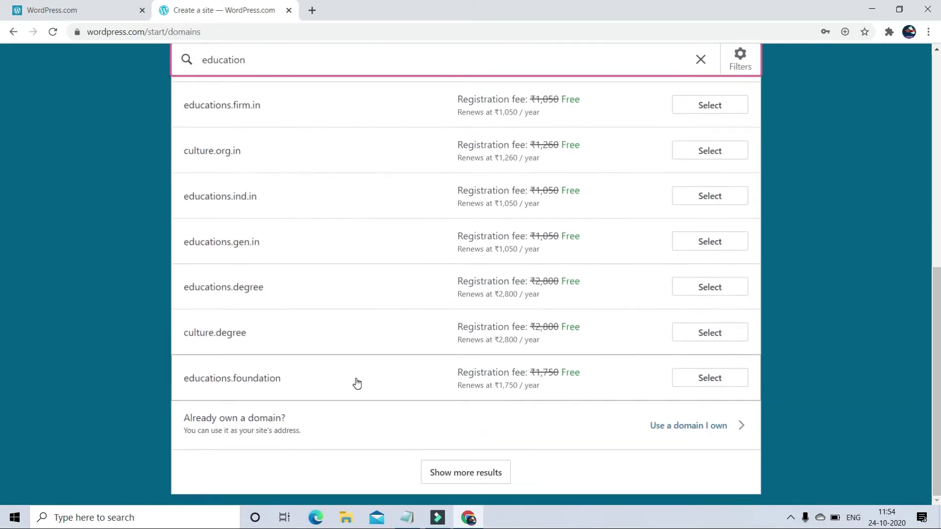
{"action": "scroll", "coordinate": [307, 376], "scroll_direction": "up", "scroll_amount": 8}
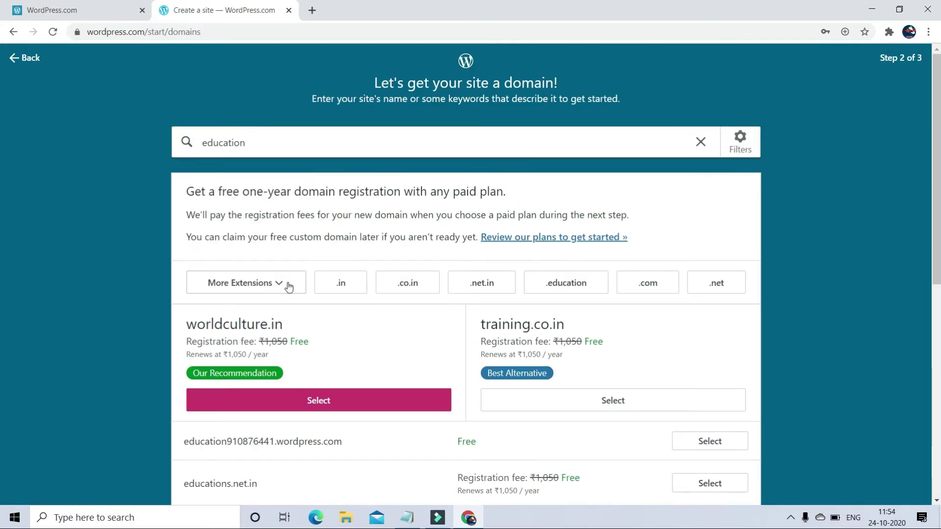
{"action": "left_click", "coordinate": [281, 285]}
{"action": "scroll", "coordinate": [318, 387], "scroll_direction": "down", "scroll_amount": 20}
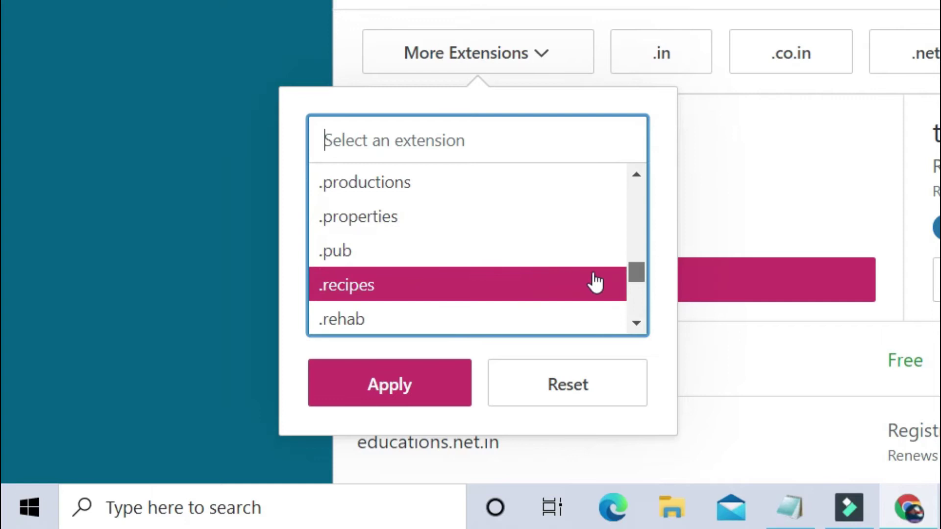
{"action": "left_click_drag", "start_coordinate": [636, 280], "coordinate": [643, 185]}
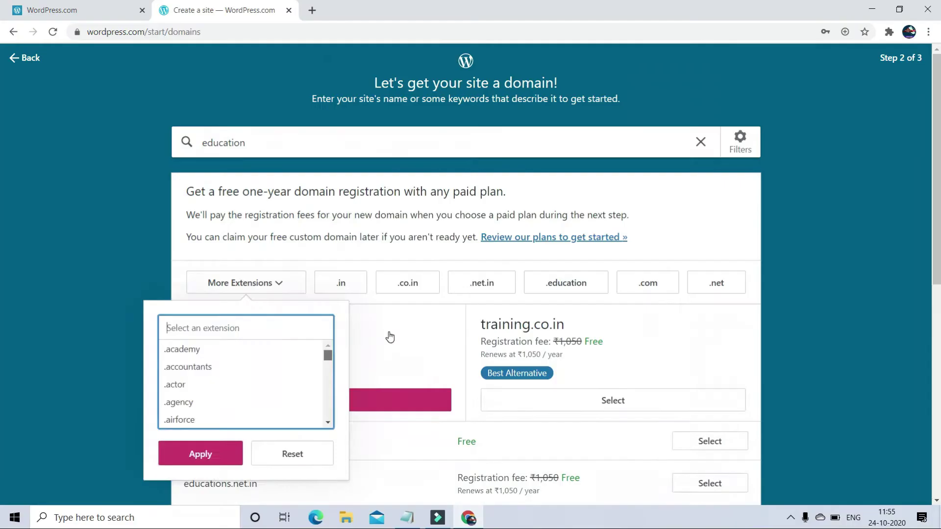
{"action": "left_click", "coordinate": [751, 155]}
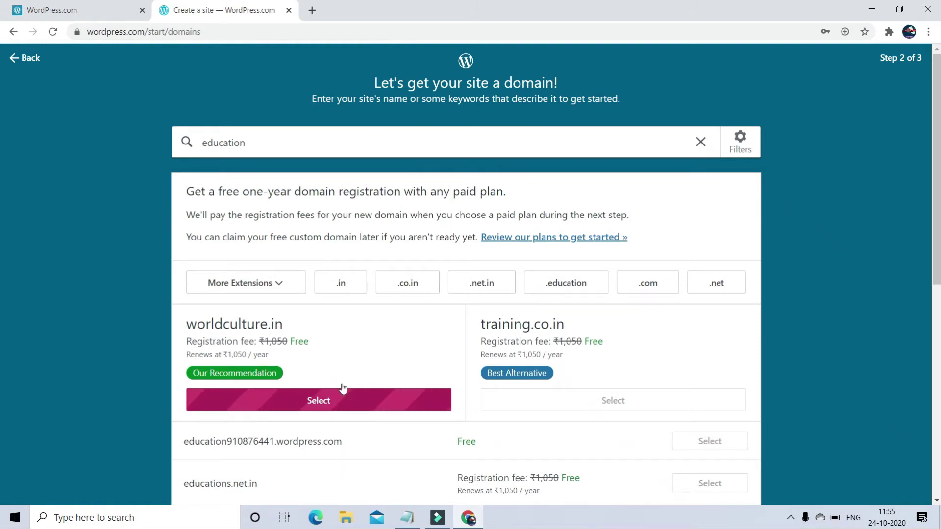
- Review the plans, noting Business's 200 GB storage, then start with a free site
{"action": "scroll", "coordinate": [328, 374], "scroll_direction": "down", "scroll_amount": 1}
{"action": "scroll", "coordinate": [328, 374], "scroll_direction": "down", "scroll_amount": 2}
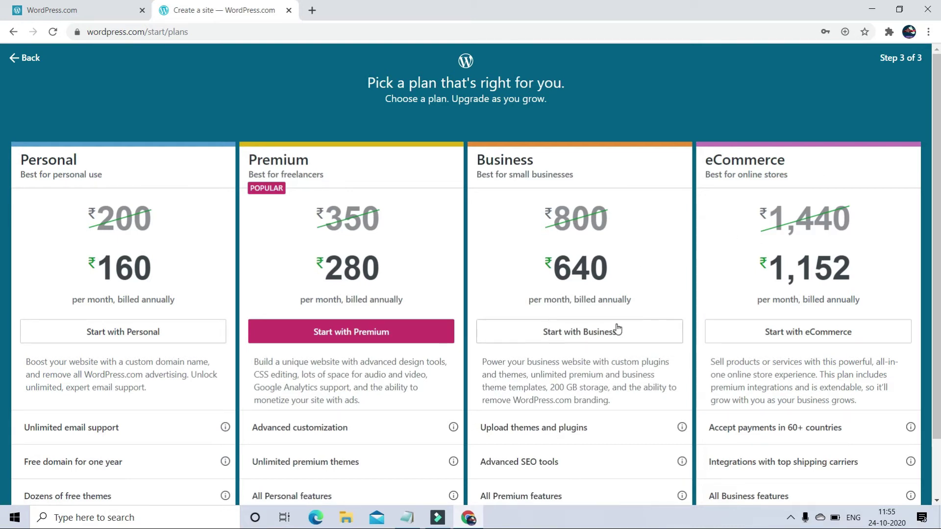
{"action": "scroll", "coordinate": [138, 385], "scroll_direction": "down", "scroll_amount": 2}
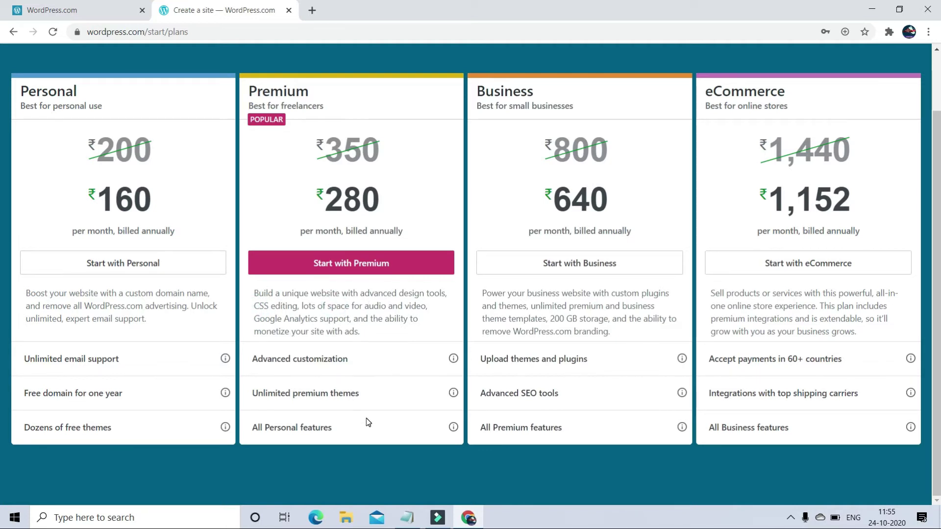
{"action": "left_click_drag", "start_coordinate": [483, 97], "coordinate": [546, 98]}
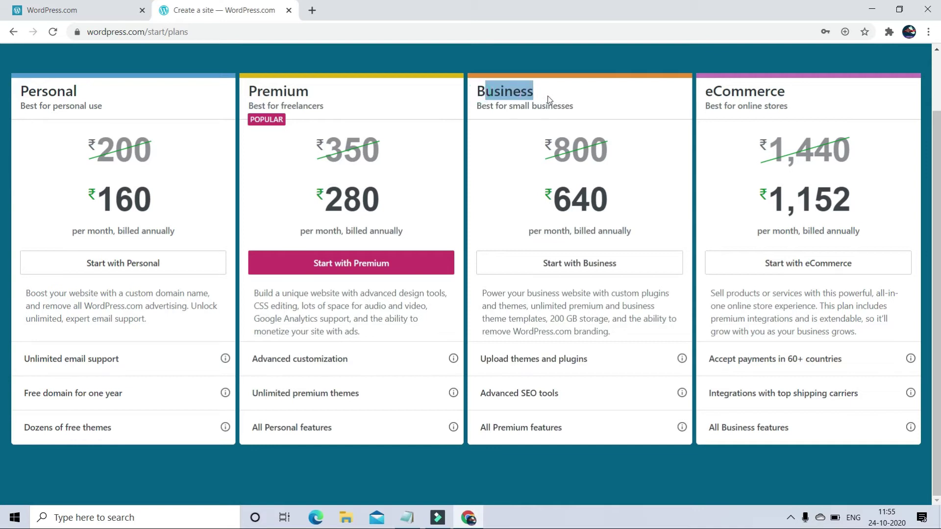
{"action": "left_click", "coordinate": [549, 98]}
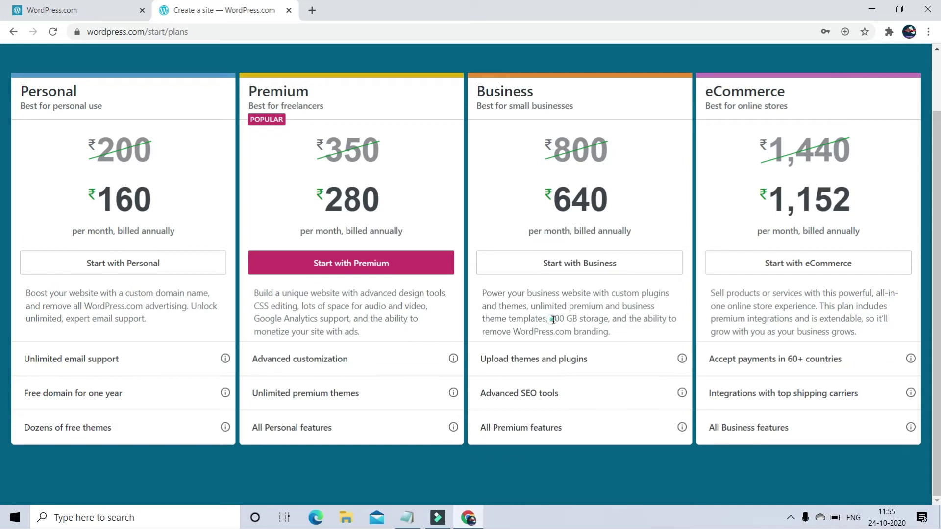
{"action": "left_click_drag", "start_coordinate": [551, 320], "coordinate": [633, 320]}
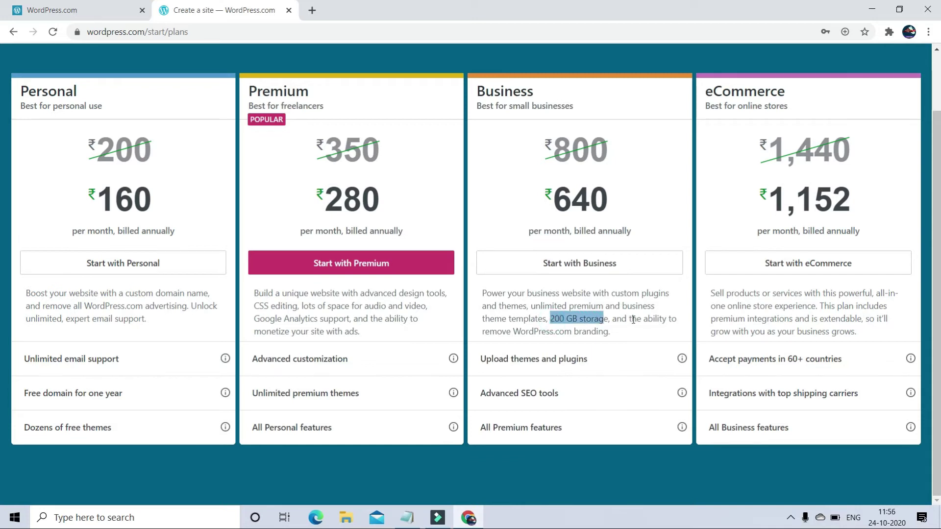
{"action": "left_click", "coordinate": [517, 333]}
{"action": "scroll", "coordinate": [711, 266], "scroll_direction": "up", "scroll_amount": 3}
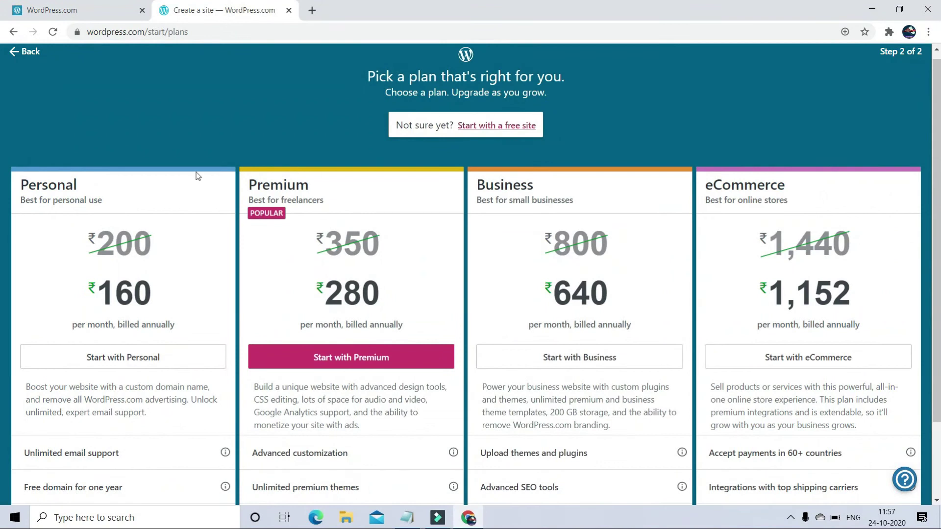
{"action": "left_click", "coordinate": [495, 127]}
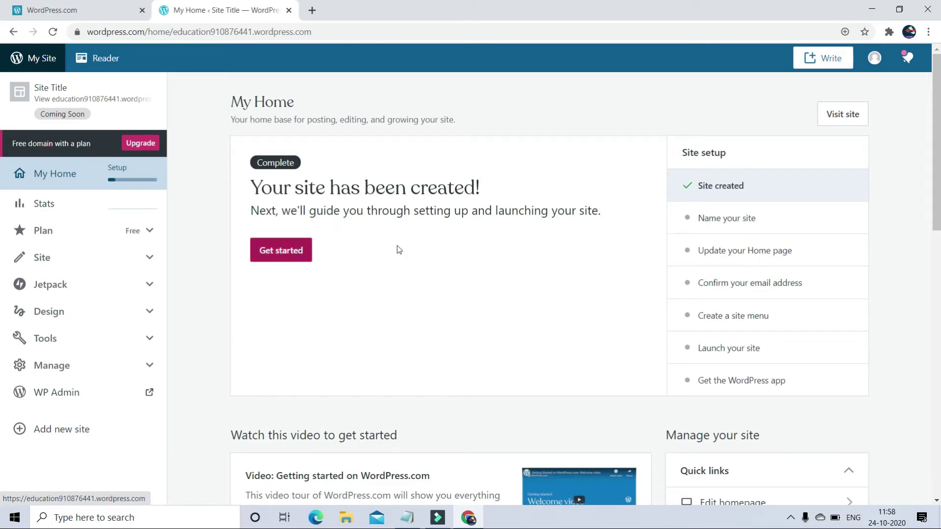
- Replace the site title with 'Innovation for Education'
{"action": "left_click", "coordinate": [742, 220]}
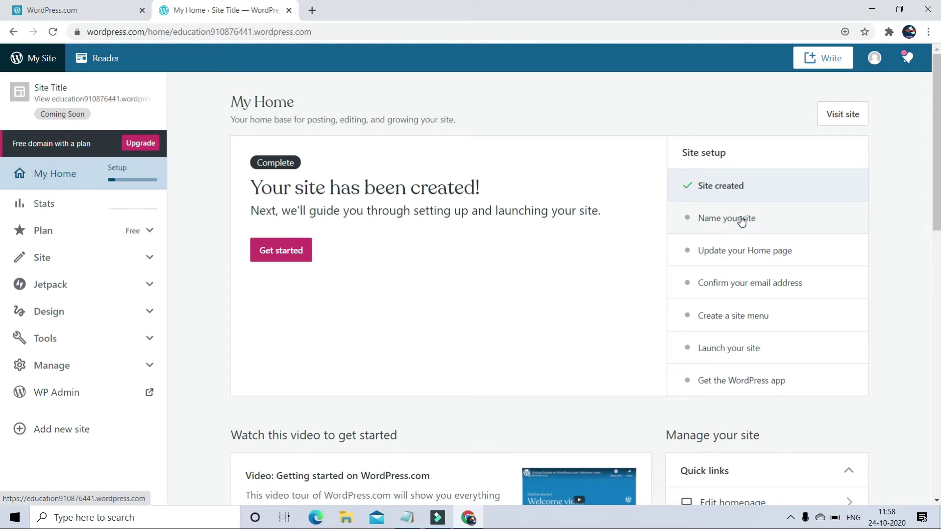
{"action": "left_click", "coordinate": [743, 218]}
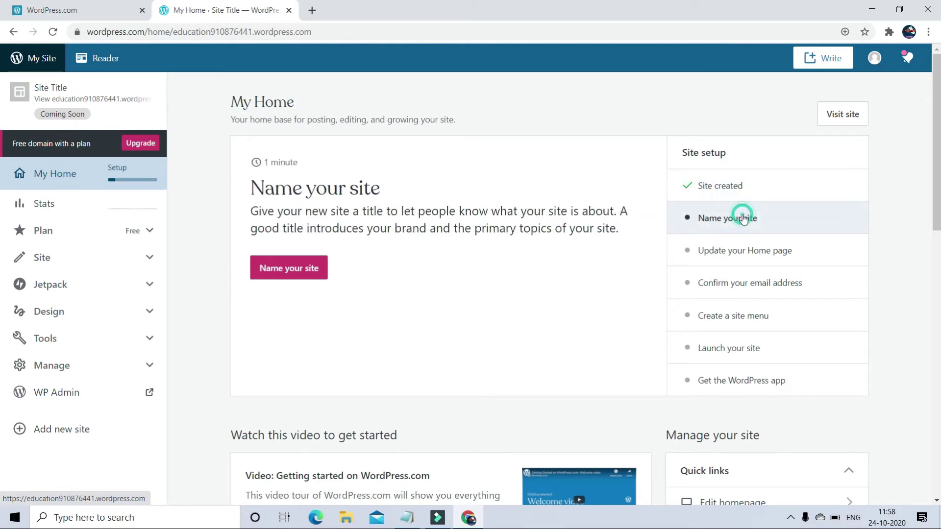
{"action": "left_click", "coordinate": [276, 264]}
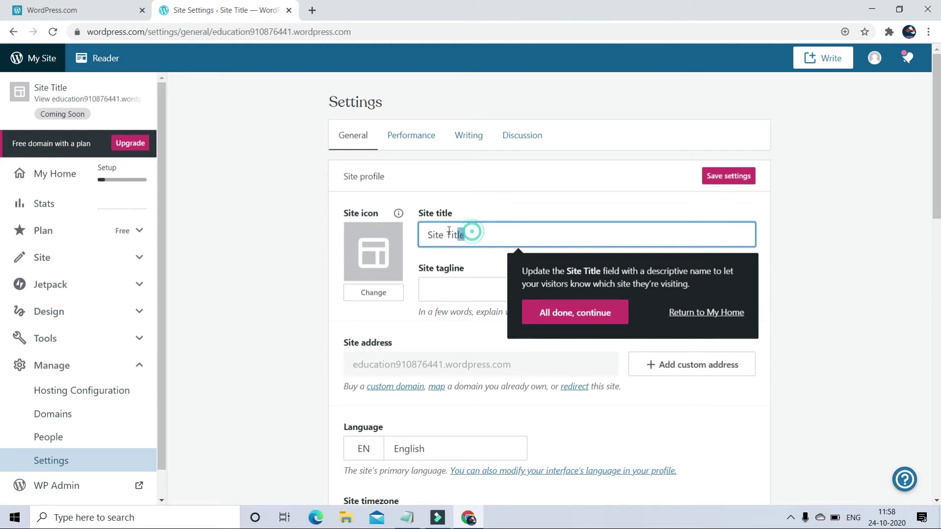
{"action": "triple_click", "coordinate": [473, 232]}
{"action": "key", "text": "BackSpace"}
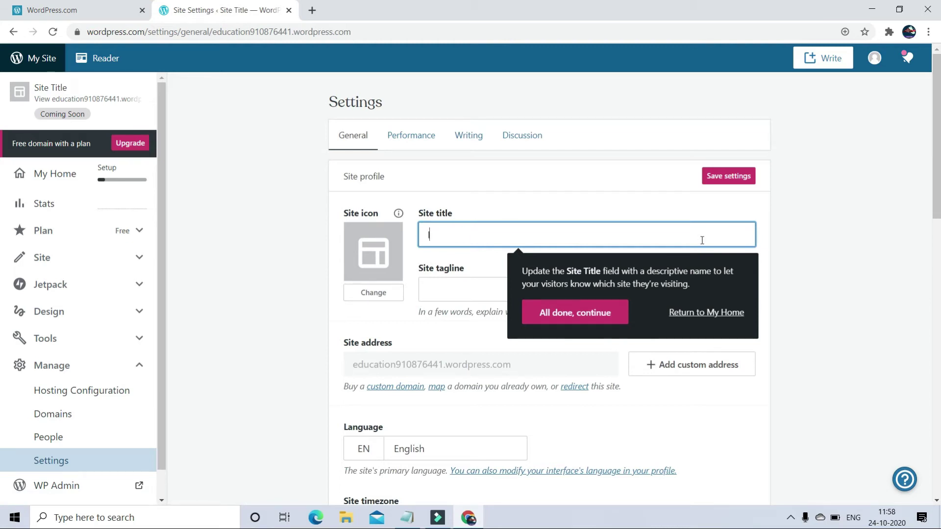
{"action": "type", "text": "Innovation for Edu"}
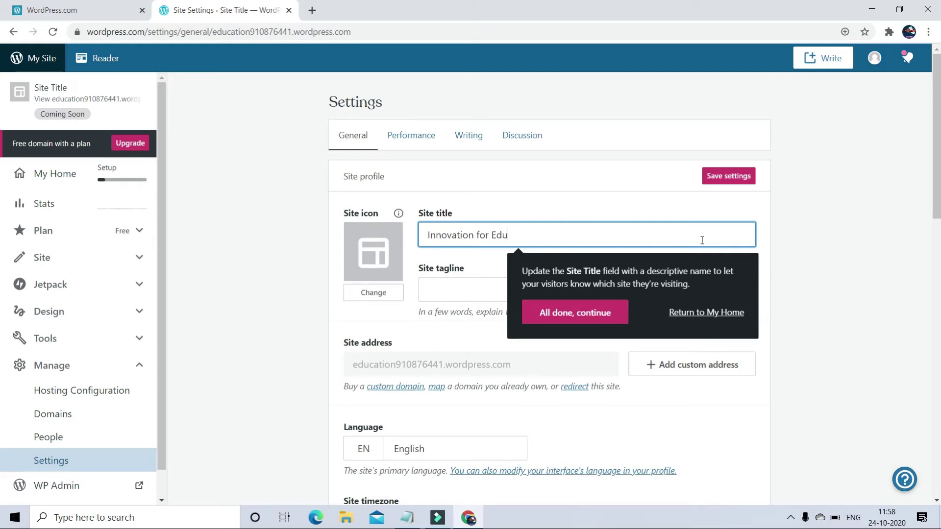
{"action": "type", "text": "cation"}
- Finish the naming step and bring up the custom address domain search
{"action": "left_click", "coordinate": [604, 318]}
{"action": "scroll", "coordinate": [587, 278], "scroll_direction": "down", "scroll_amount": 3}
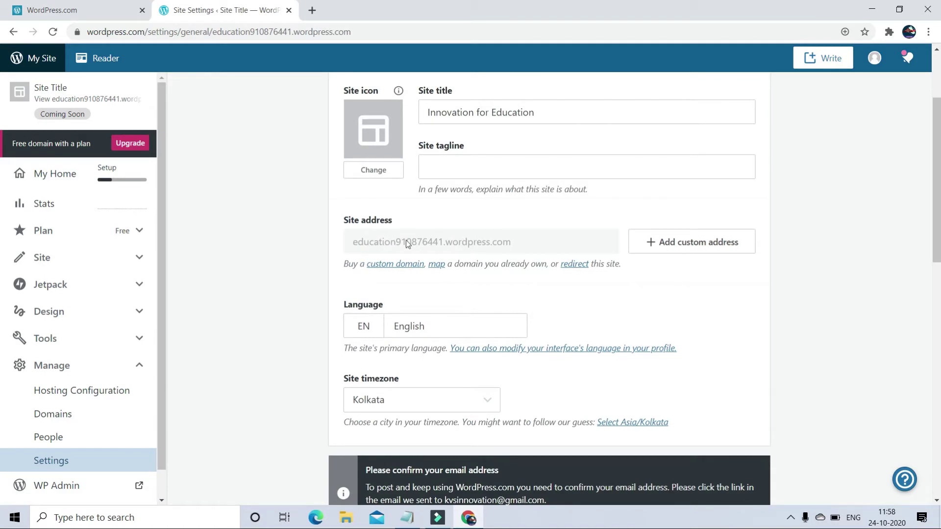
{"action": "left_click", "coordinate": [718, 248]}
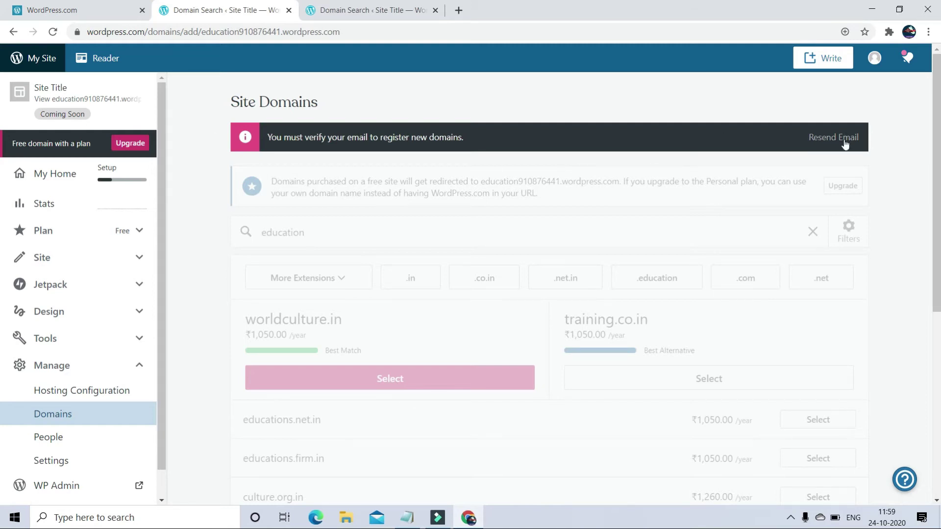
- Open Gmail in a new tab and open the WordPress.com activation e-mail
{"action": "key", "text": "ctrl+t"}
{"action": "key", "text": "ctrl+t"}
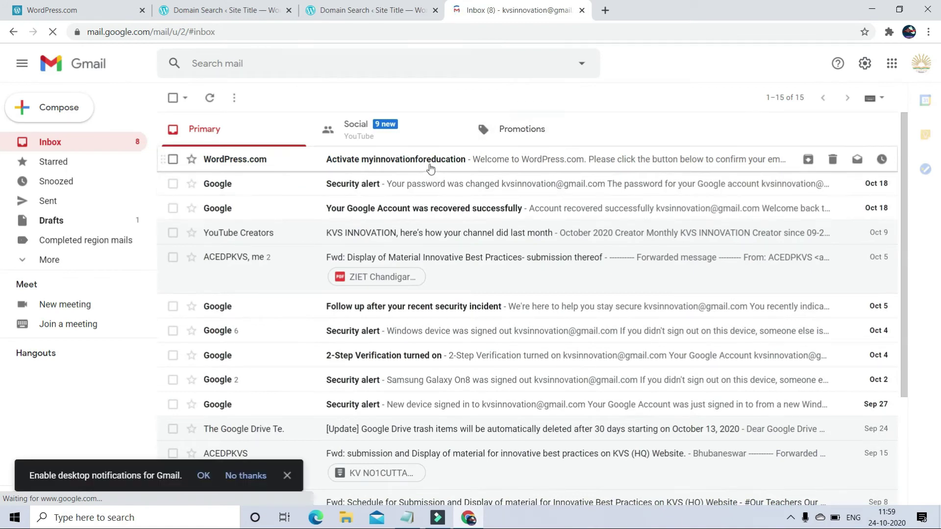
{"action": "left_click", "coordinate": [430, 168]}
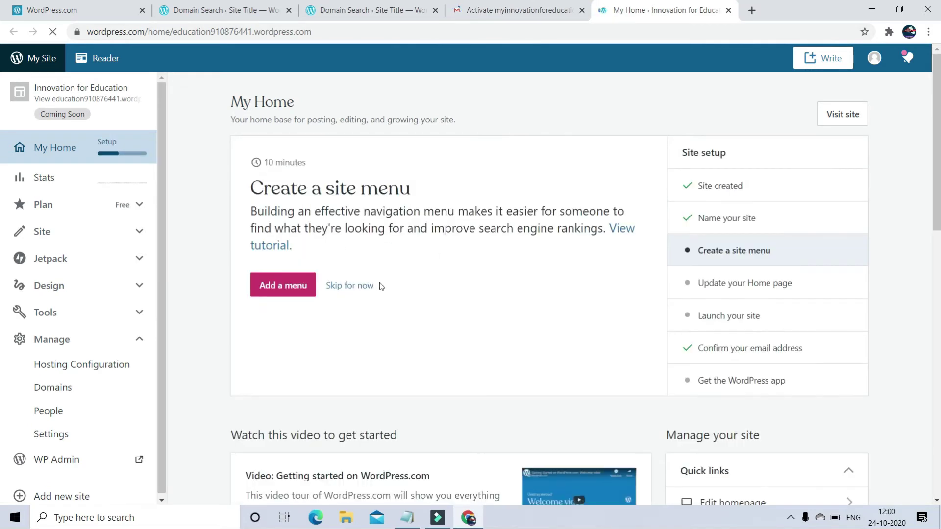
- Revisit the Name your site setup step and browse the custom address search options
{"action": "left_click", "coordinate": [738, 218]}
{"action": "left_click", "coordinate": [303, 268]}
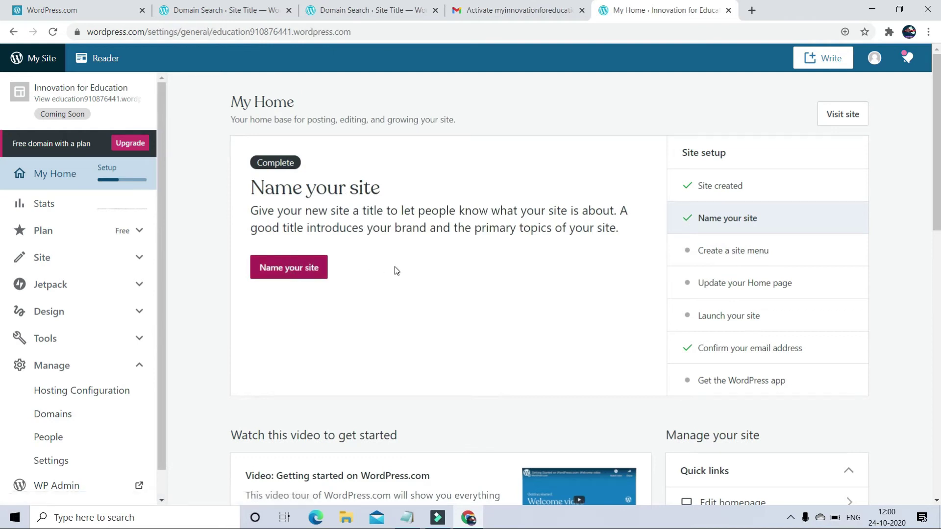
{"action": "scroll", "coordinate": [399, 269], "scroll_direction": "down", "scroll_amount": 1}
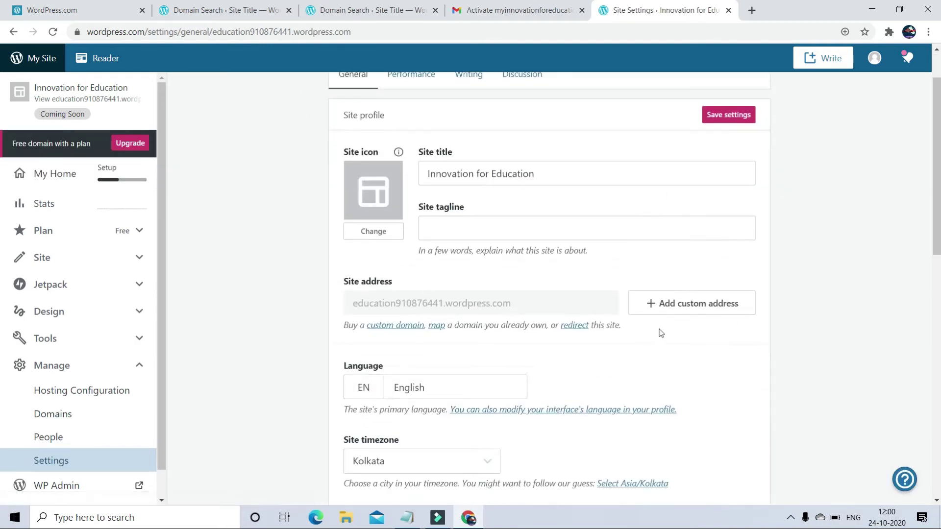
{"action": "left_click", "coordinate": [679, 311]}
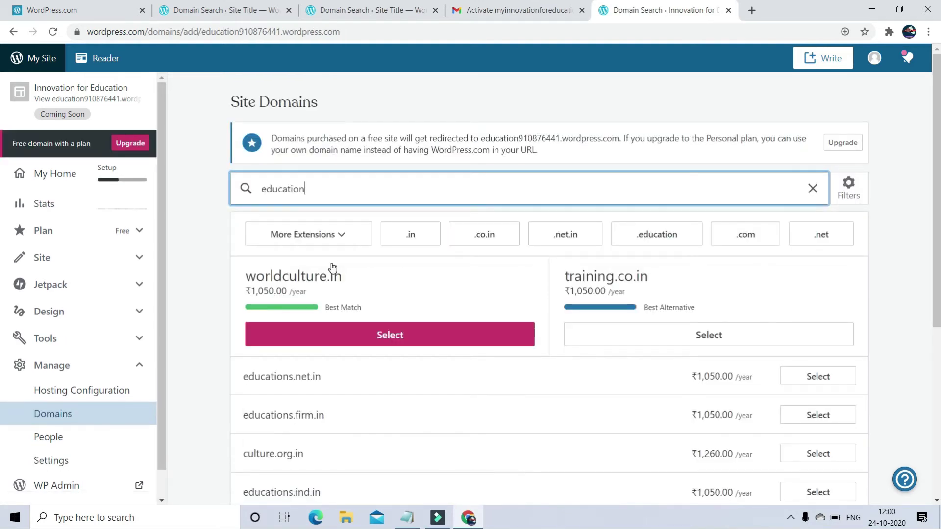
{"action": "scroll", "coordinate": [332, 268], "scroll_direction": "down", "scroll_amount": 2}
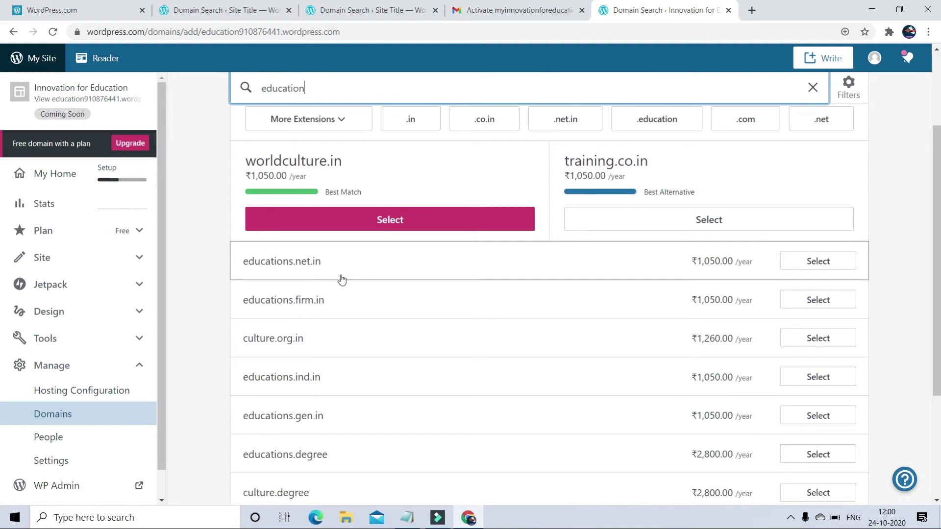
{"action": "scroll", "coordinate": [342, 278], "scroll_direction": "down", "scroll_amount": 2}
{"action": "scroll", "coordinate": [342, 279], "scroll_direction": "up", "scroll_amount": 5}
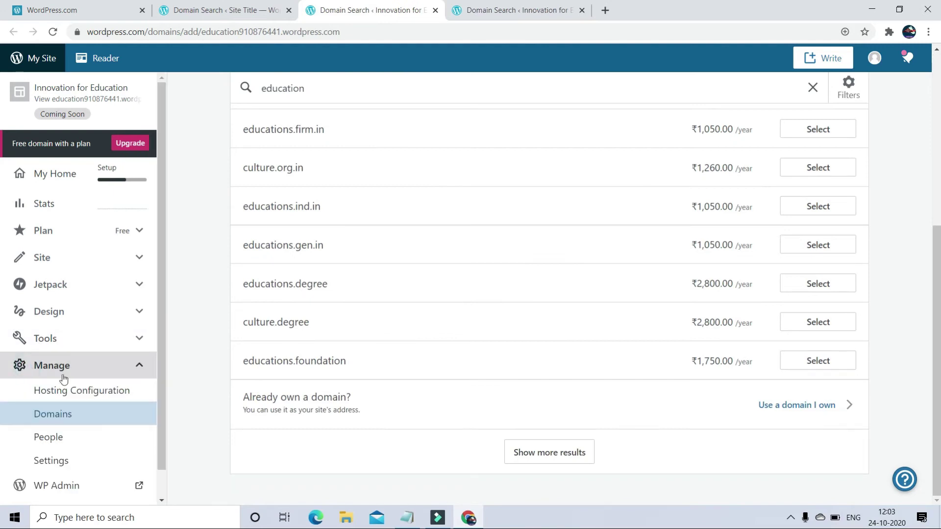
{"action": "scroll", "coordinate": [66, 382], "scroll_direction": "down", "scroll_amount": 1}
- Open the settings for the free education910876441.wordpress.com address under Manage > Domains
{"action": "left_click", "coordinate": [72, 385]}
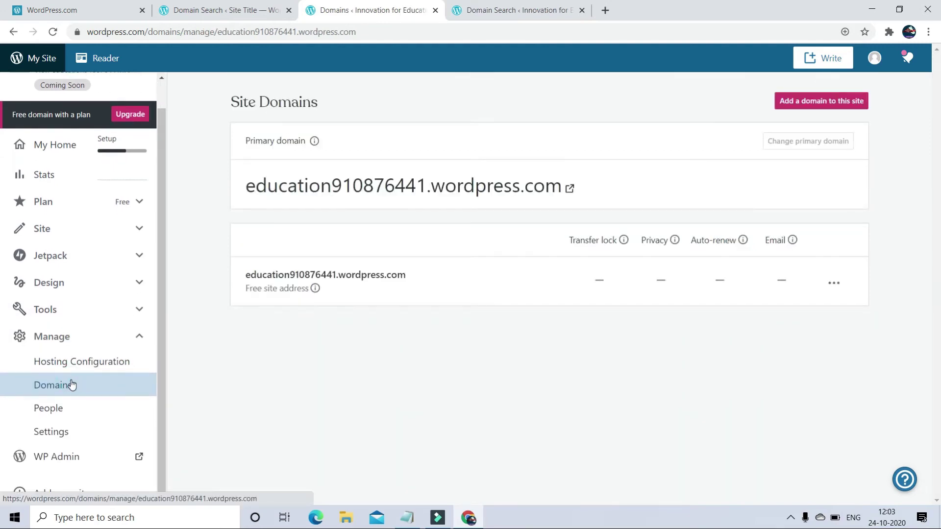
{"action": "left_click", "coordinate": [316, 289]}
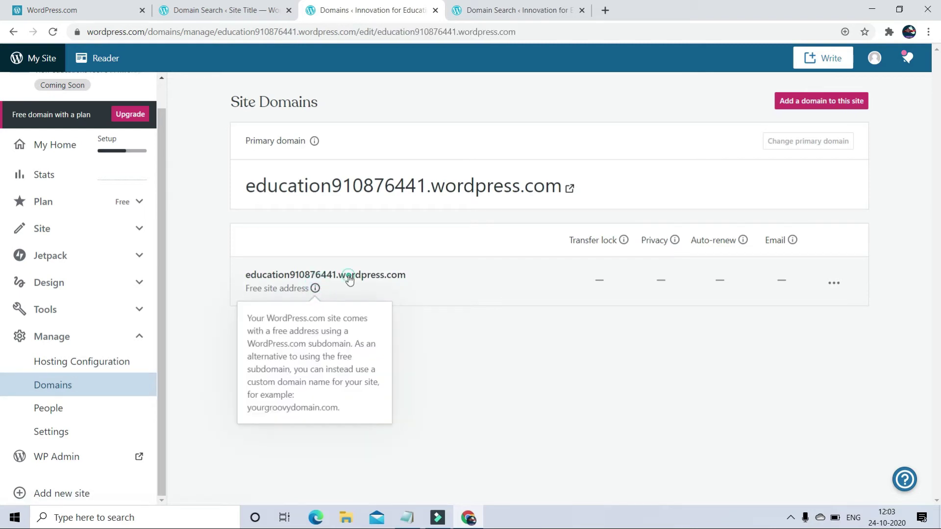
{"action": "left_click", "coordinate": [349, 276]}
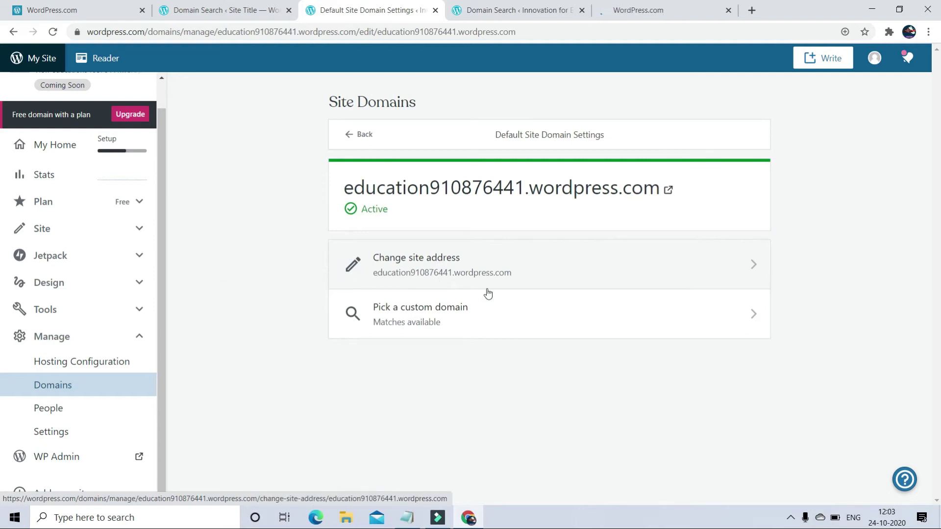
- Edit the site address field to read kvsinnovation
{"action": "left_click", "coordinate": [360, 266]}
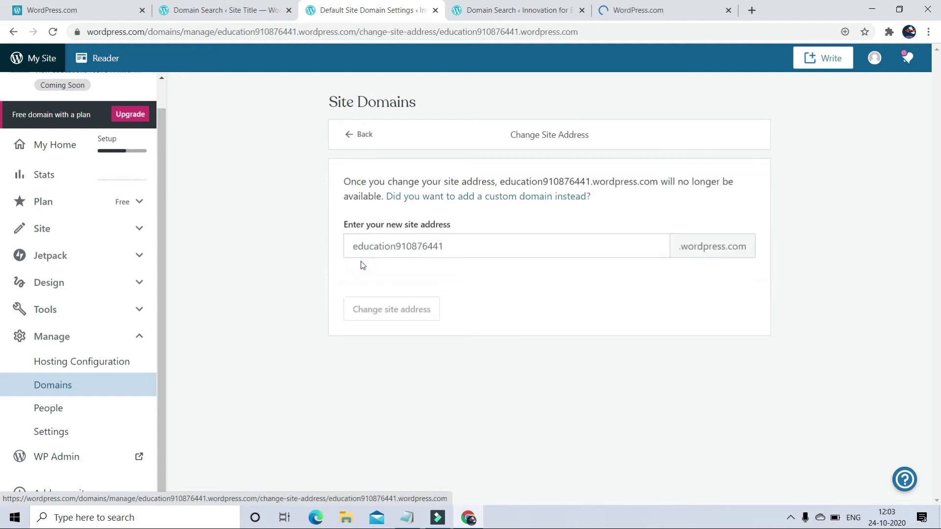
{"action": "left_click", "coordinate": [474, 249]}
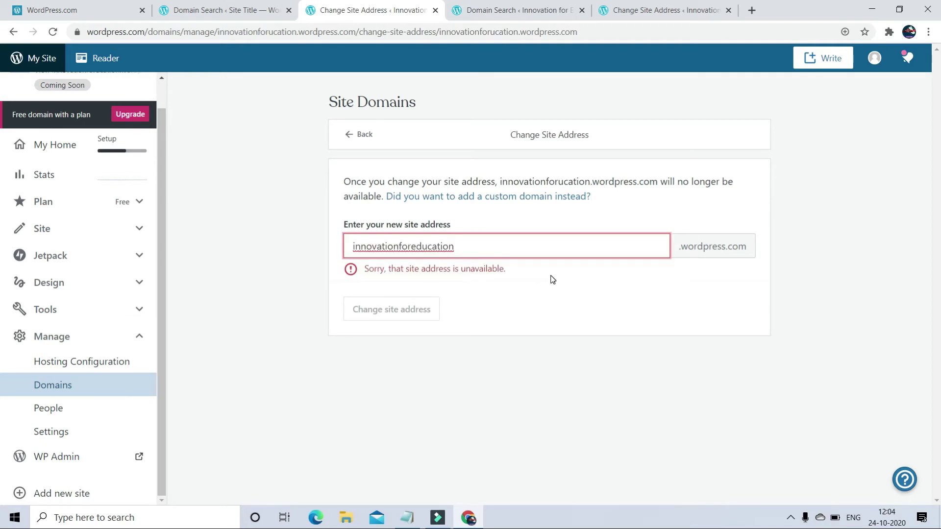
{"action": "left_click", "coordinate": [413, 247]}
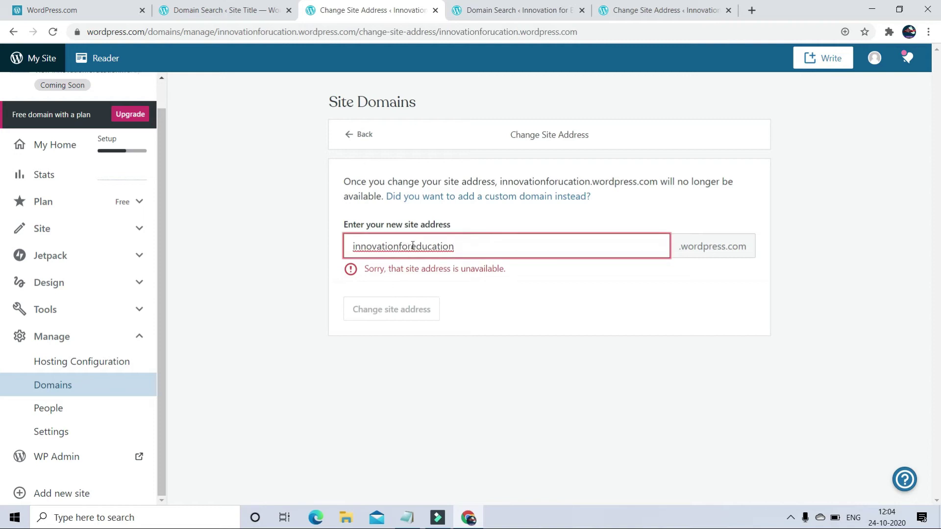
{"action": "key", "text": "BackSpace"}
{"action": "key", "text": "BackSpace"}
{"action": "key", "text": "BackSpace"}
{"action": "key", "text": "BackSpace"}
{"action": "key", "text": "BackSpace"}
{"action": "key", "text": "BackSpace"}
{"action": "key", "text": "BackSpace"}
{"action": "key", "text": "BackSpace"}
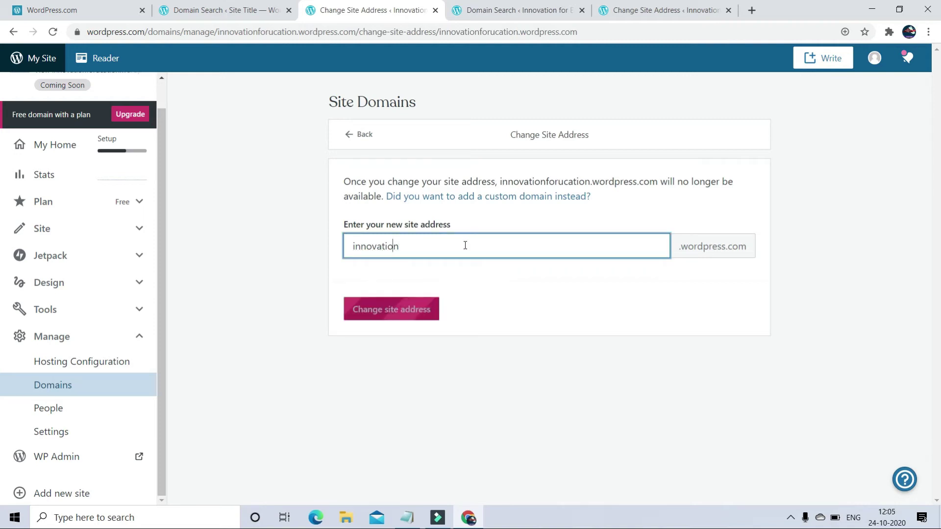
{"action": "type", "text": "vs"}
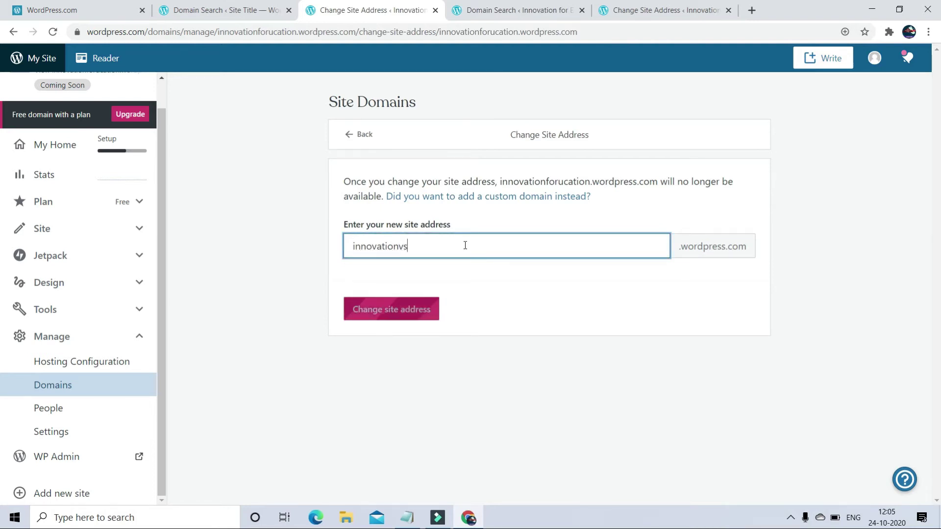
{"action": "key", "text": "BackSpace"}
{"action": "key", "text": "BackSpace"}
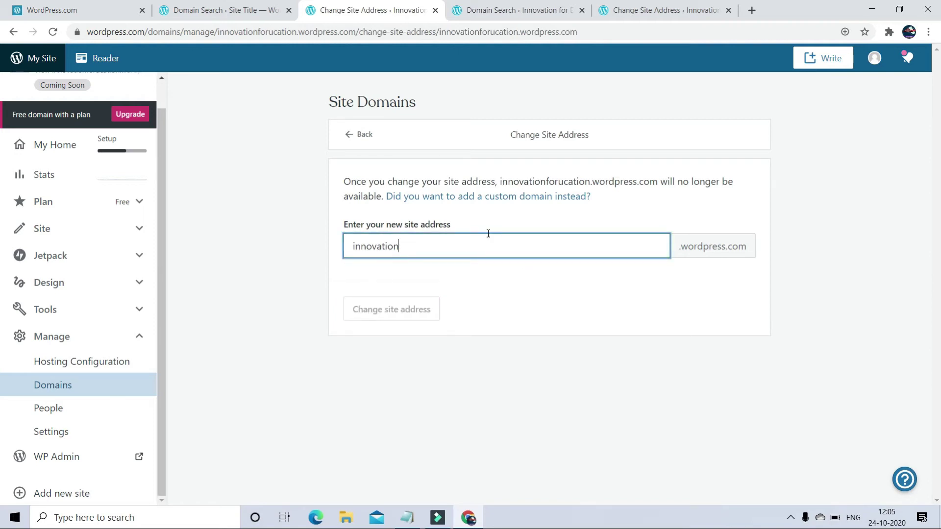
{"action": "left_click", "coordinate": [351, 246]}
{"action": "type", "text": "kvs"}
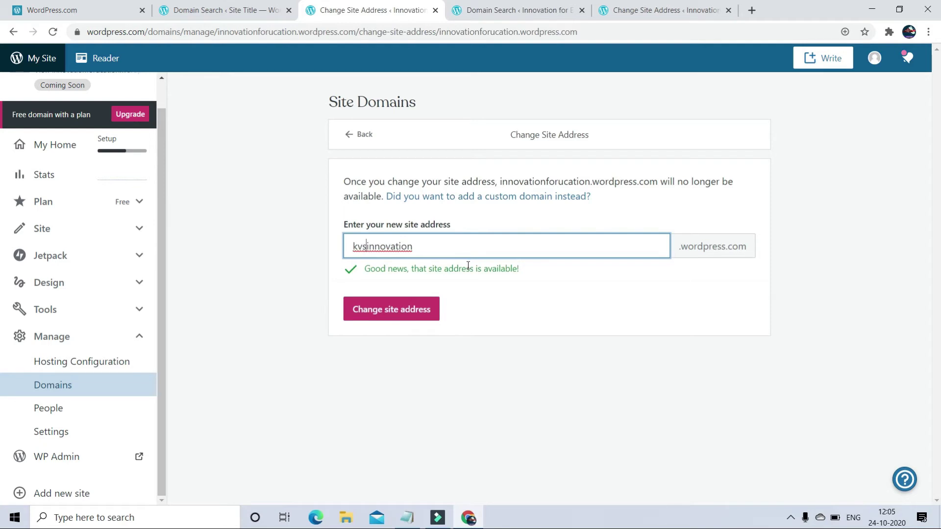
- Submit and confirm the irreversible change to kvsinnovation.wordpress.com
{"action": "left_click", "coordinate": [403, 309]}
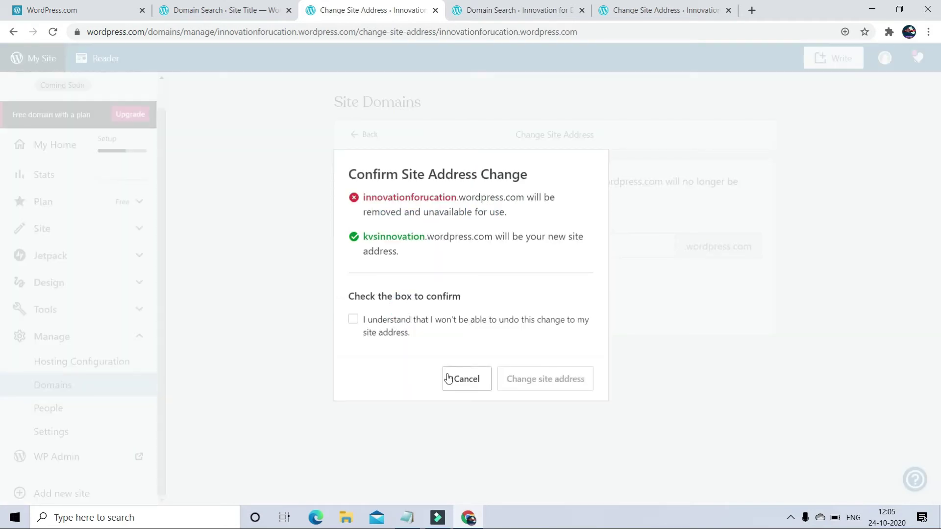
{"action": "left_click", "coordinate": [351, 321]}
{"action": "left_click", "coordinate": [352, 320]}
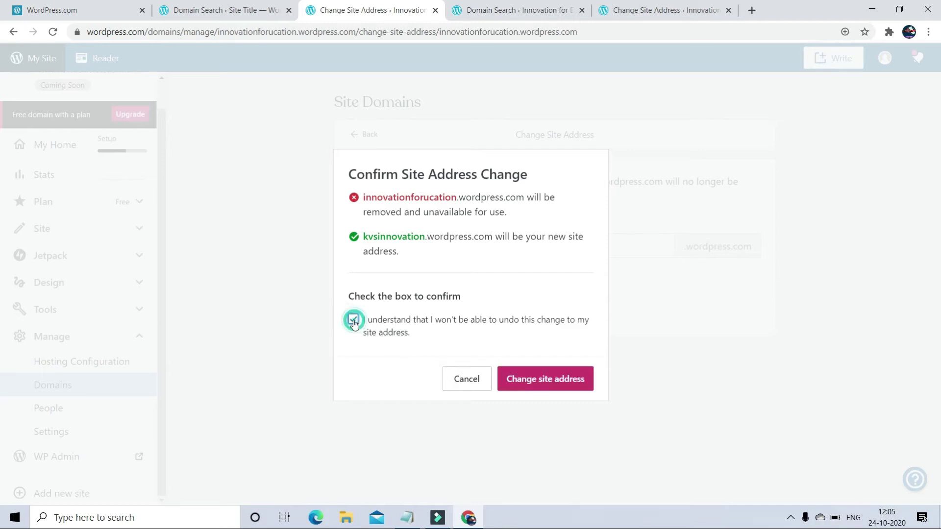
{"action": "left_click", "coordinate": [545, 380]}
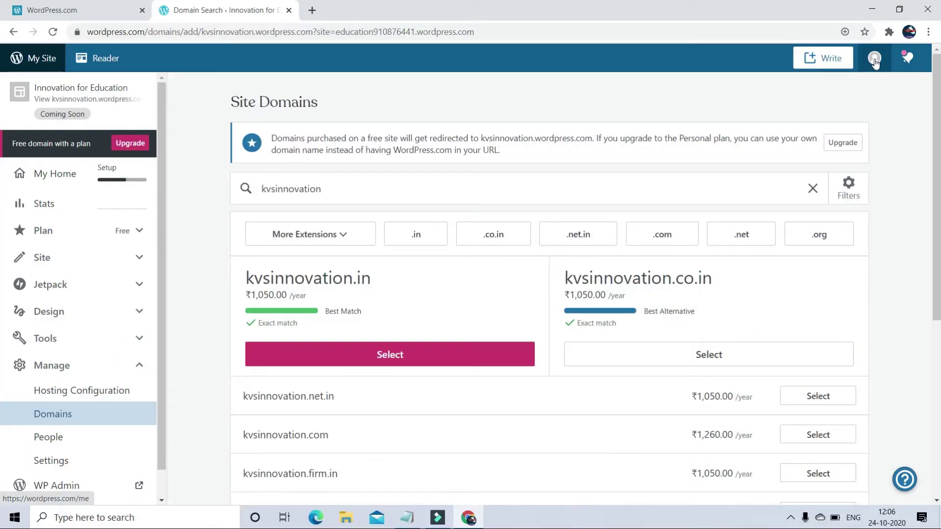
- On My Profile, enter first name 'Innovation' and last name 'for Education'
{"action": "left_click", "coordinate": [874, 58]}
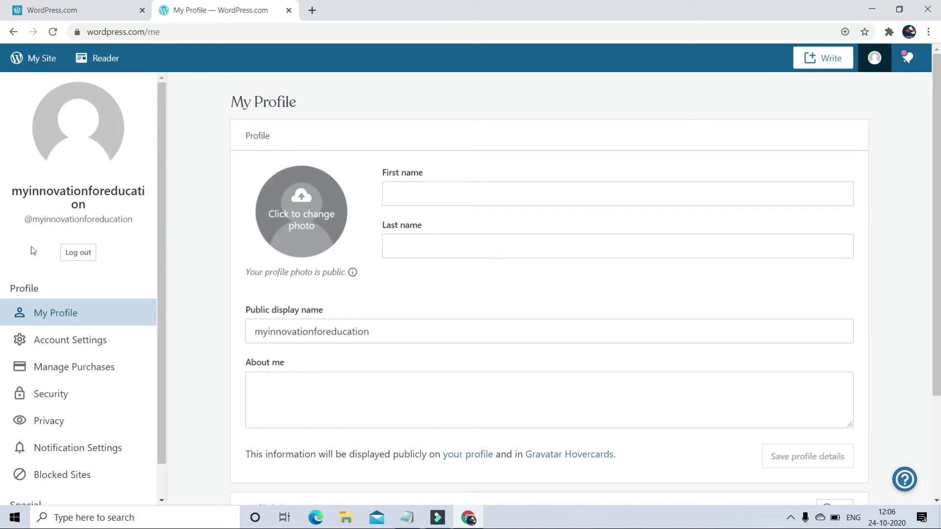
{"action": "left_click", "coordinate": [403, 196]}
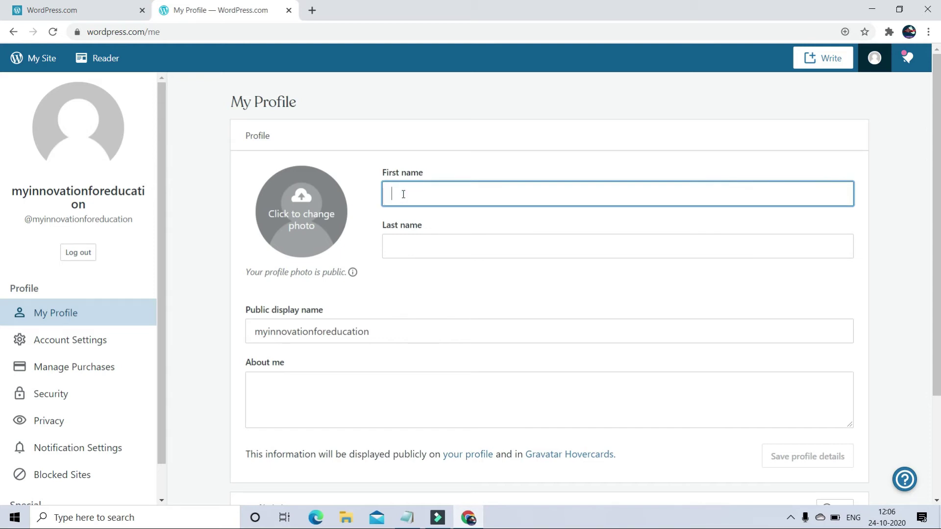
{"action": "type", "text": "Innovation"}
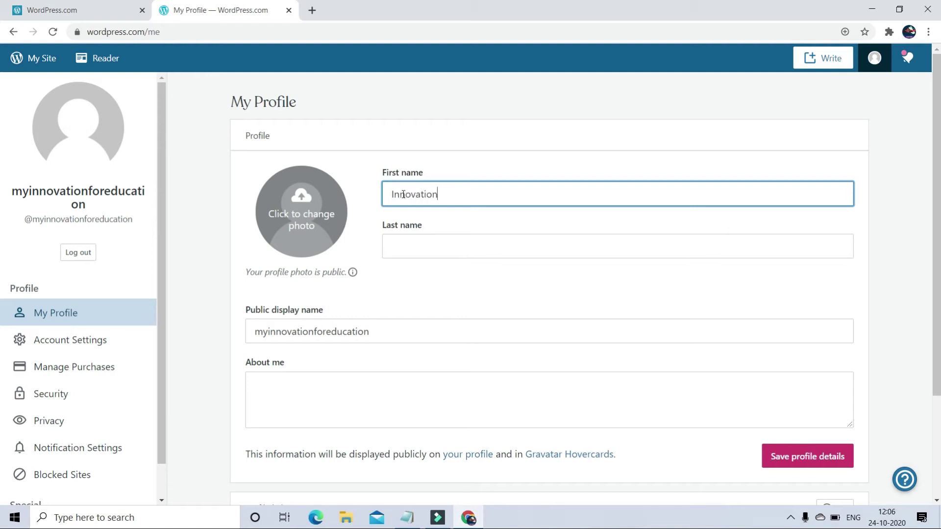
{"action": "left_click", "coordinate": [393, 253]}
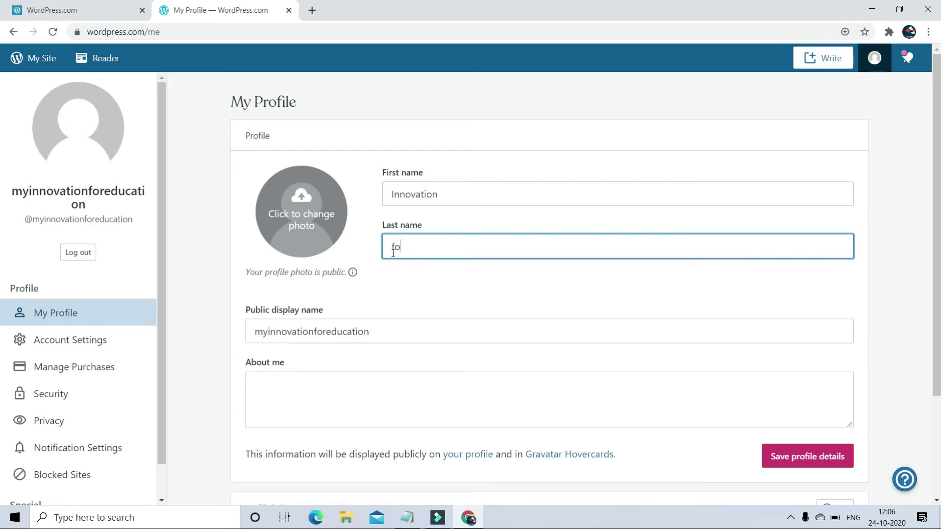
{"action": "type", "text": "for Education"}
{"action": "scroll", "coordinate": [348, 385], "scroll_direction": "down", "scroll_amount": 3}
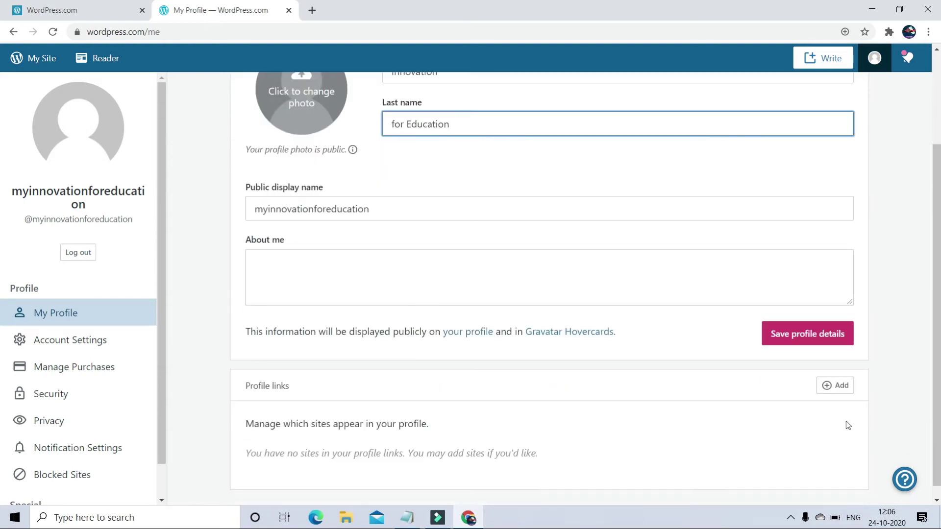
{"action": "scroll", "coordinate": [846, 422], "scroll_direction": "up", "scroll_amount": 3}
- Set the desktop headset photo, cropped around the person, as profile picture and save the profile details
{"action": "left_click", "coordinate": [314, 219]}
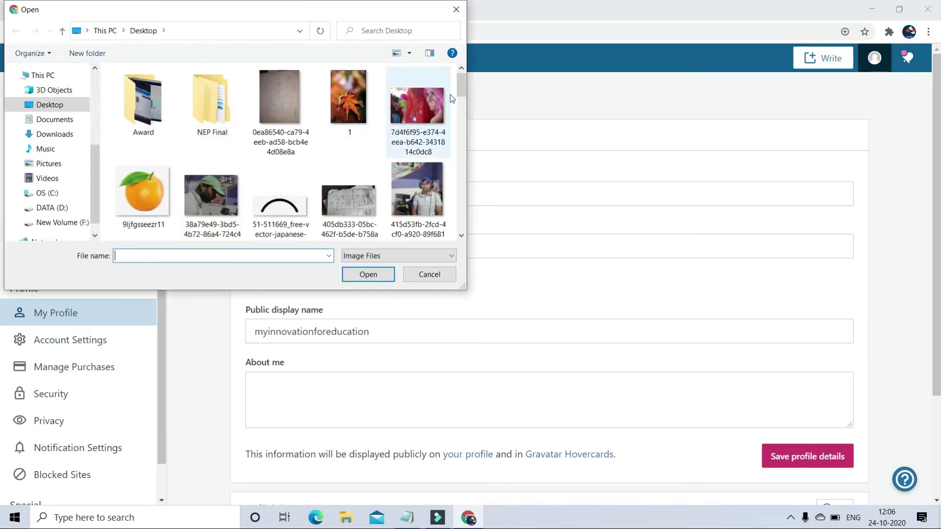
{"action": "left_click_drag", "start_coordinate": [460, 88], "coordinate": [460, 100]}
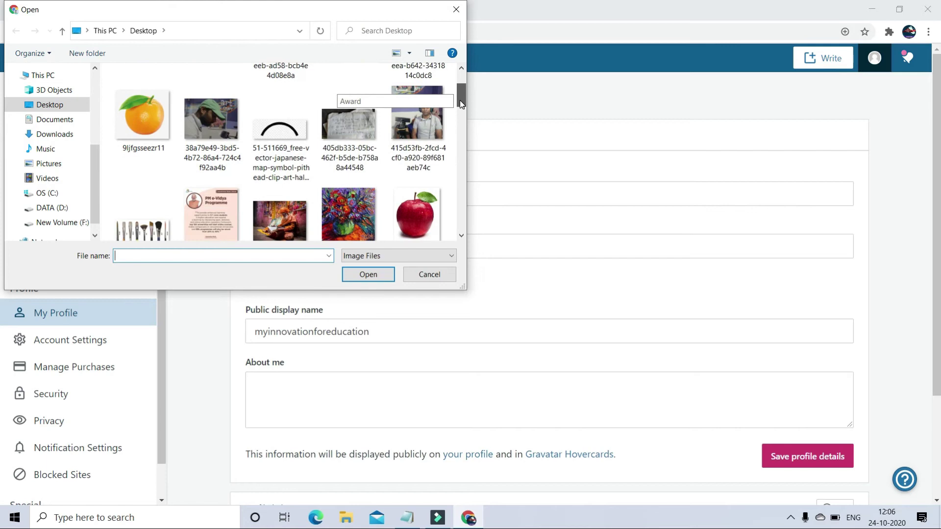
{"action": "double_click", "coordinate": [429, 120]}
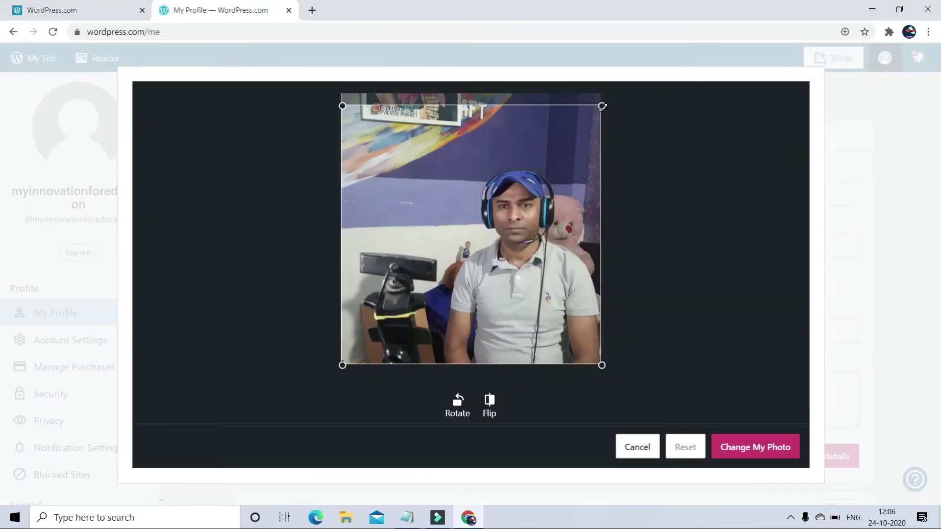
{"action": "left_click_drag", "start_coordinate": [602, 106], "coordinate": [555, 149]}
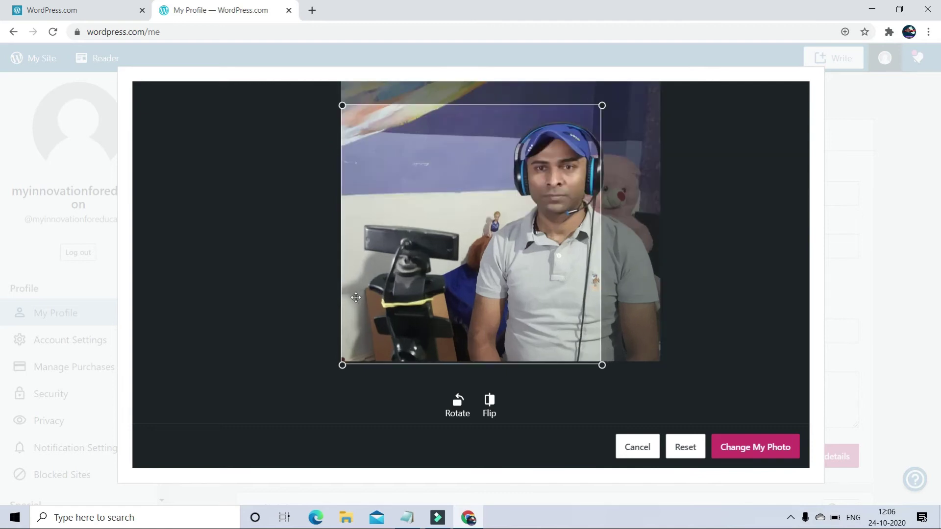
{"action": "left_click_drag", "start_coordinate": [342, 365], "coordinate": [357, 351]}
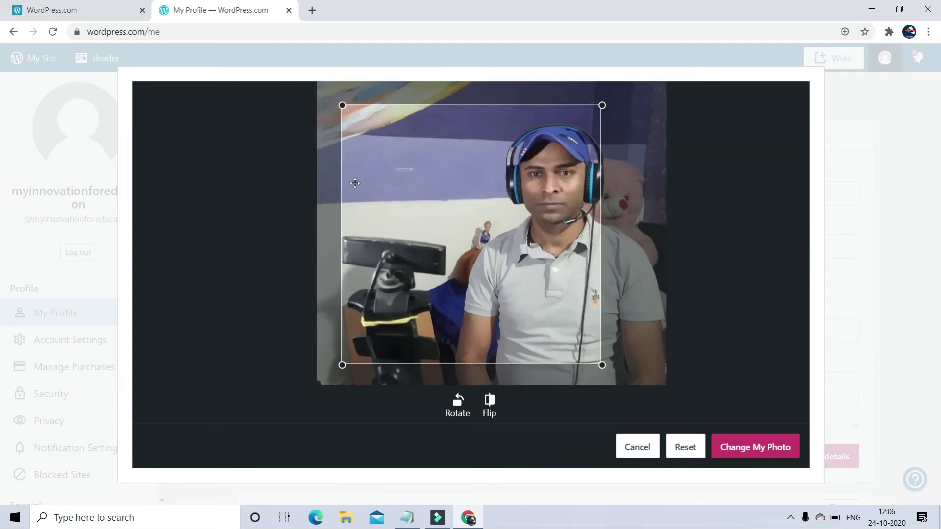
{"action": "left_click", "coordinate": [742, 446]}
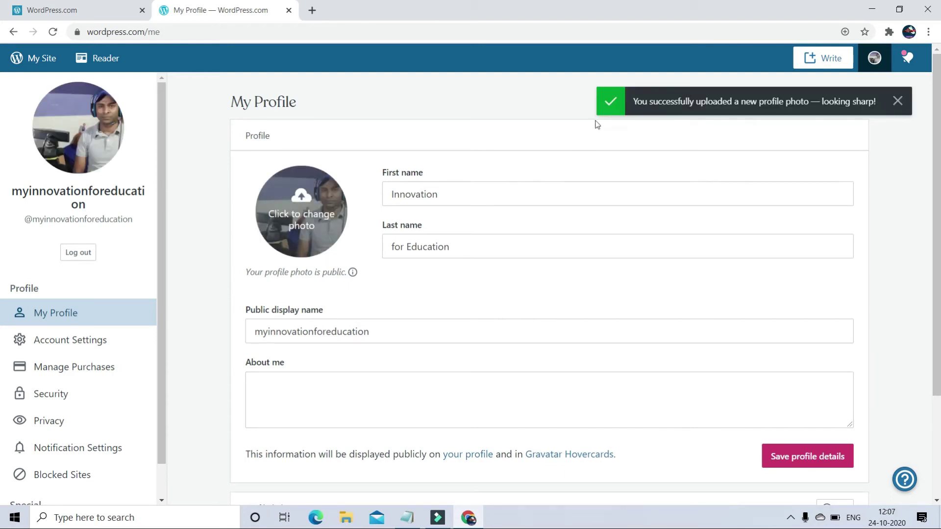
{"action": "left_click", "coordinate": [796, 456]}
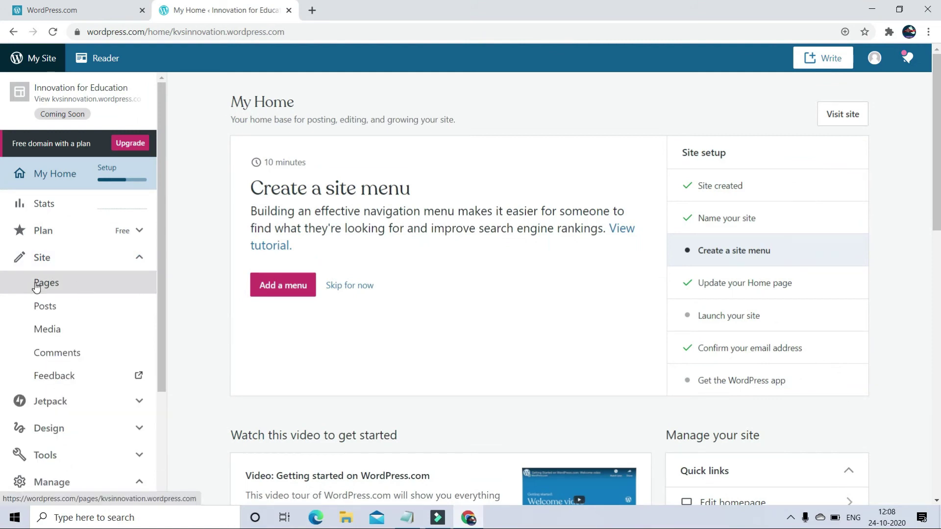
- Go to Site > Pages and open the actions menu for the About page
{"action": "left_click", "coordinate": [35, 287]}
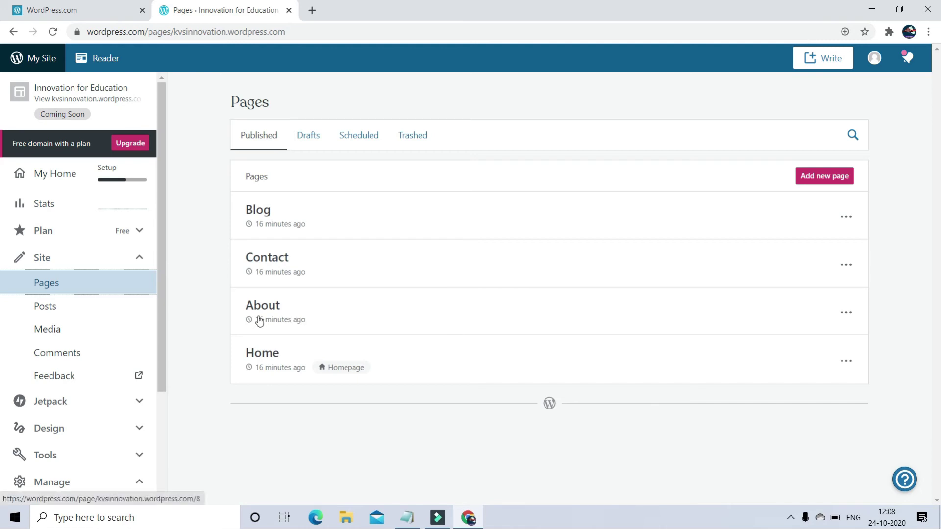
{"action": "left_click", "coordinate": [846, 314]}
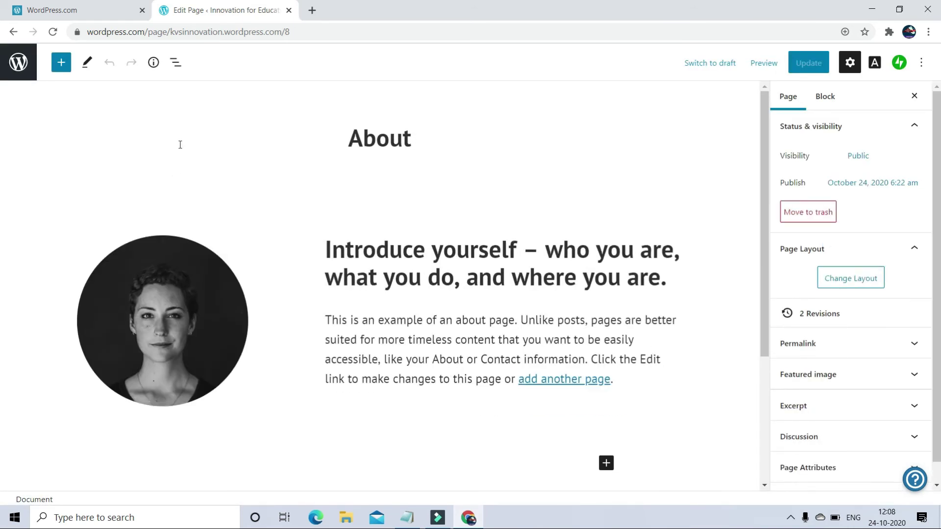
- Select the sample round portrait on the About page in the editor
{"action": "left_click", "coordinate": [152, 313]}
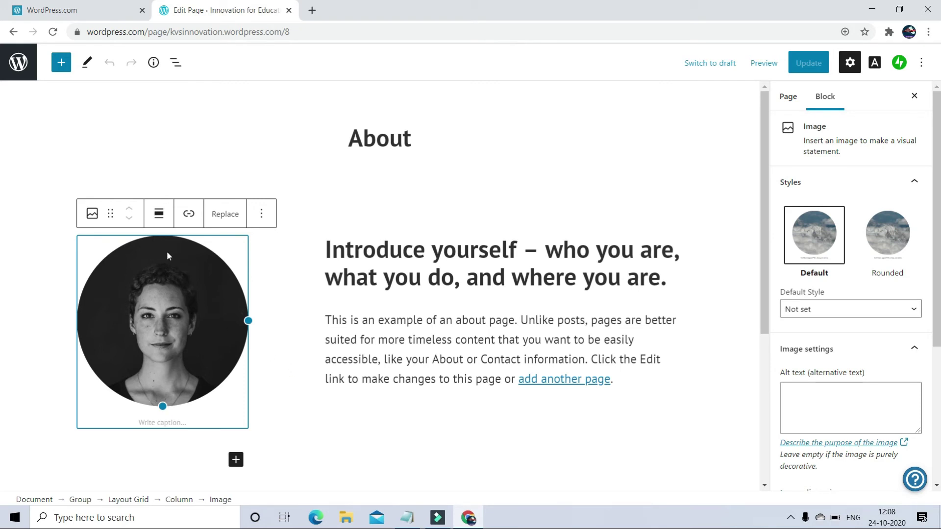
- Look through the Transform To options for the portrait image block, then dismiss them
{"action": "left_click", "coordinate": [94, 218]}
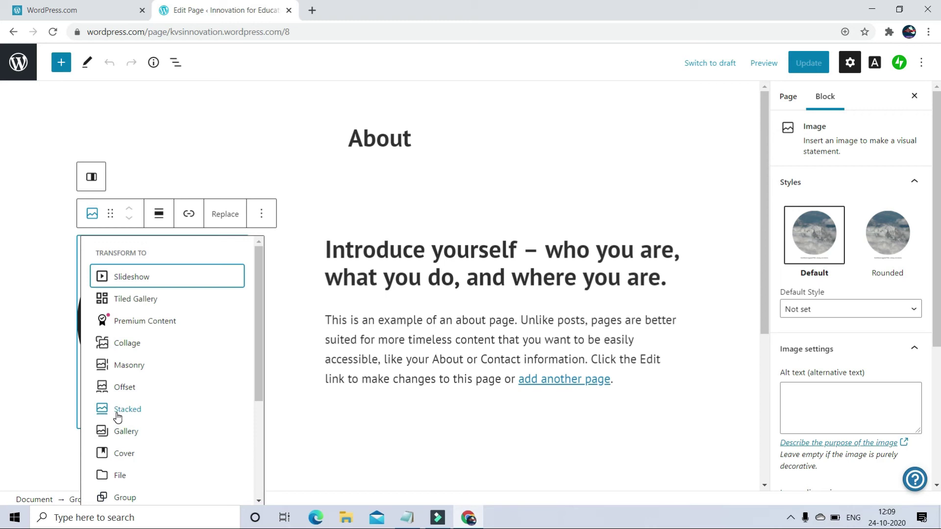
{"action": "scroll", "coordinate": [123, 431], "scroll_direction": "down", "scroll_amount": 3}
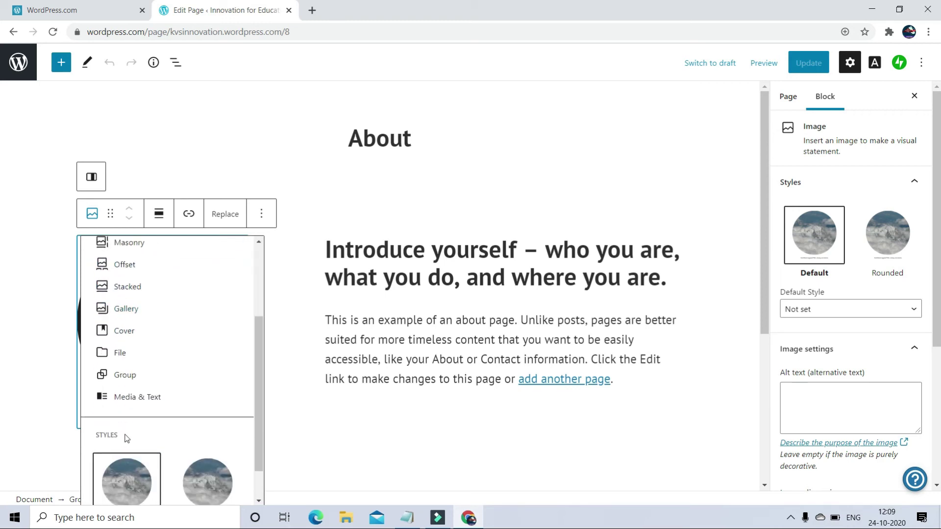
{"action": "key", "text": "ctrl+z"}
- Upload IMG_20200623_194548 from the Desktop to the Media Library and place it as the round portrait
{"action": "left_click", "coordinate": [231, 214]}
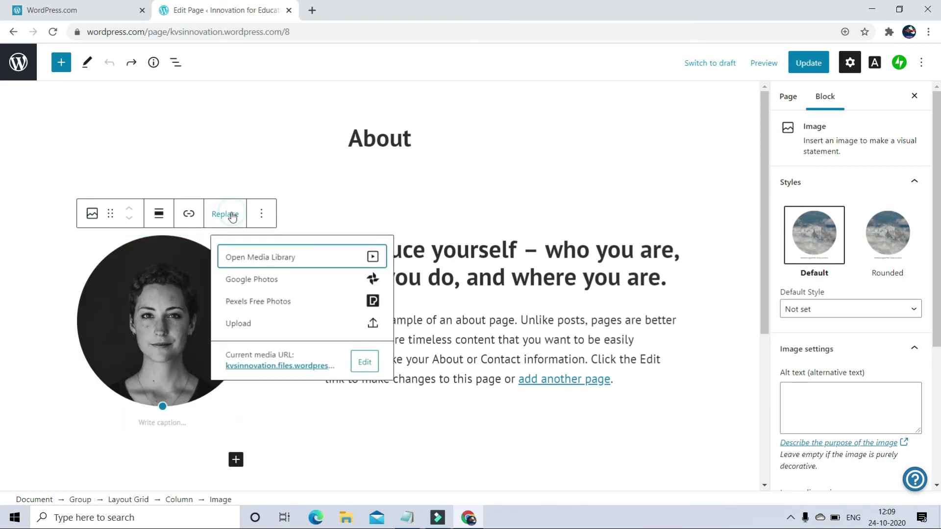
{"action": "left_click", "coordinate": [281, 259]}
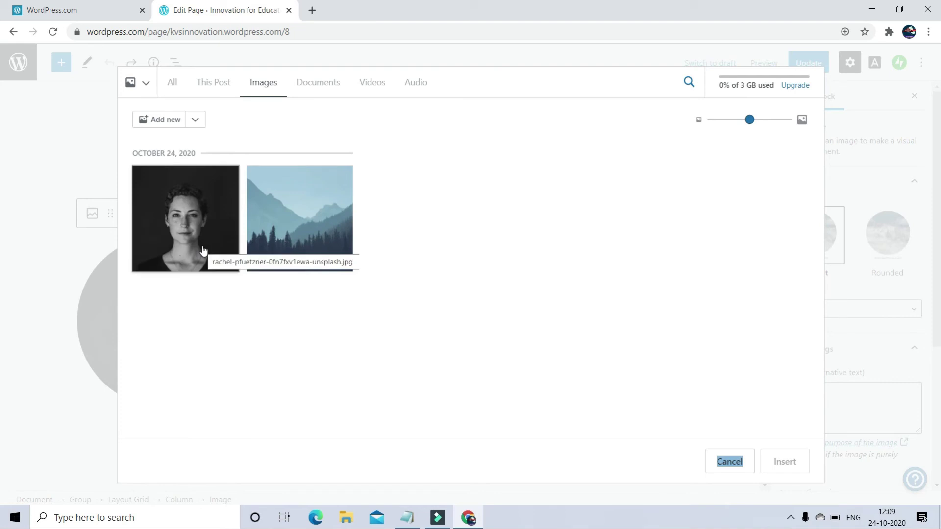
{"action": "left_click", "coordinate": [166, 124]}
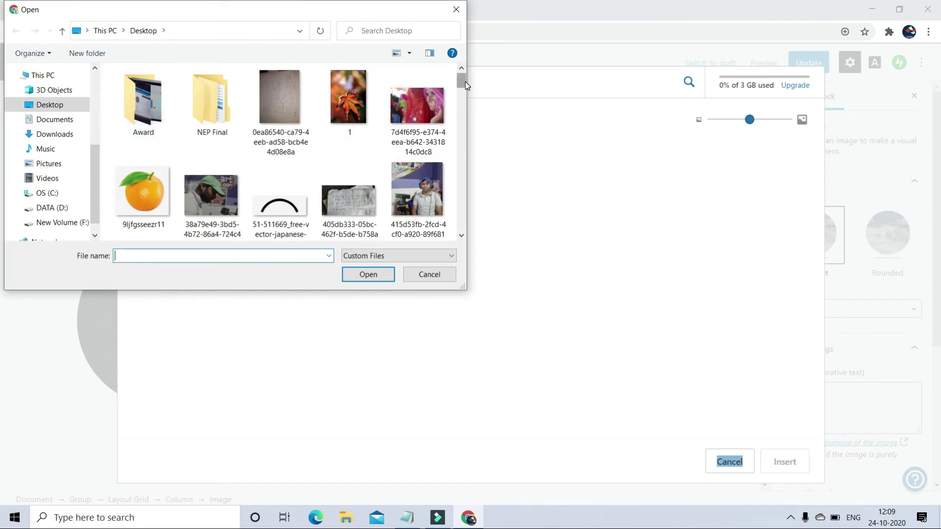
{"action": "left_click_drag", "start_coordinate": [466, 81], "coordinate": [468, 145]}
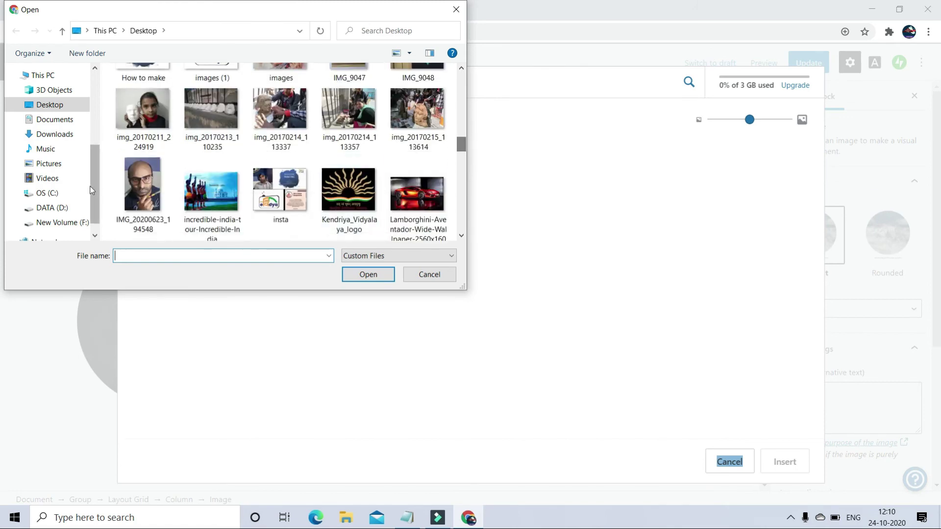
{"action": "left_click", "coordinate": [137, 200]}
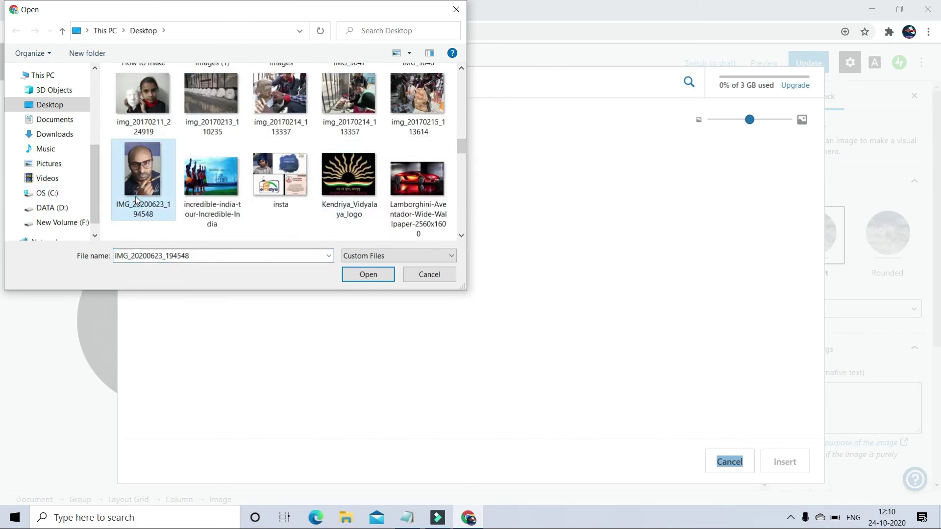
{"action": "left_click", "coordinate": [368, 274]}
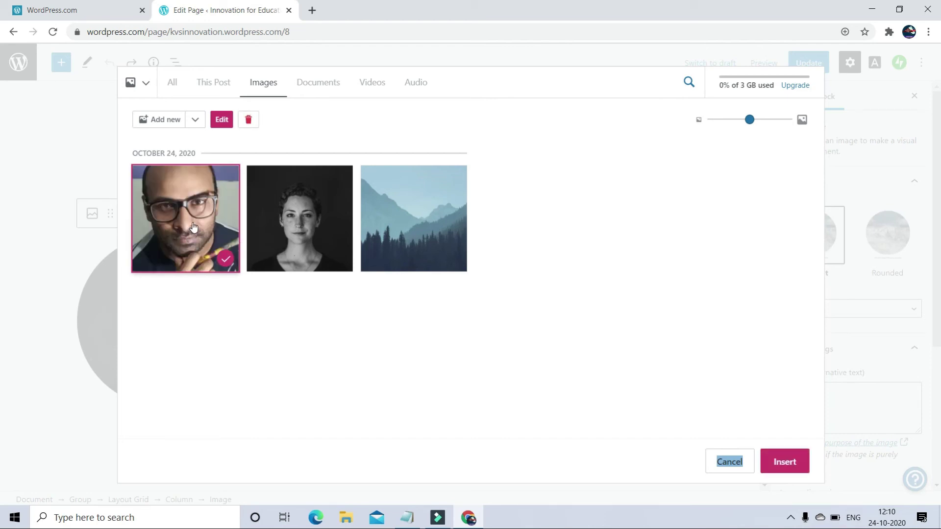
{"action": "left_click", "coordinate": [191, 218]}
{"action": "left_click", "coordinate": [191, 218]}
{"action": "left_click", "coordinate": [223, 121]}
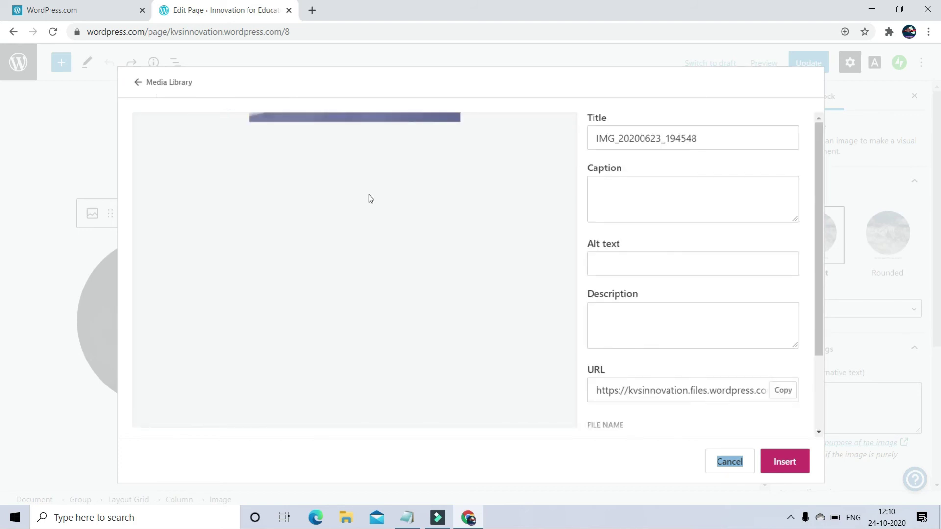
{"action": "key", "text": "Escape"}
- Retitle the page from 'About' to 'About me'
{"action": "left_click", "coordinate": [243, 163]}
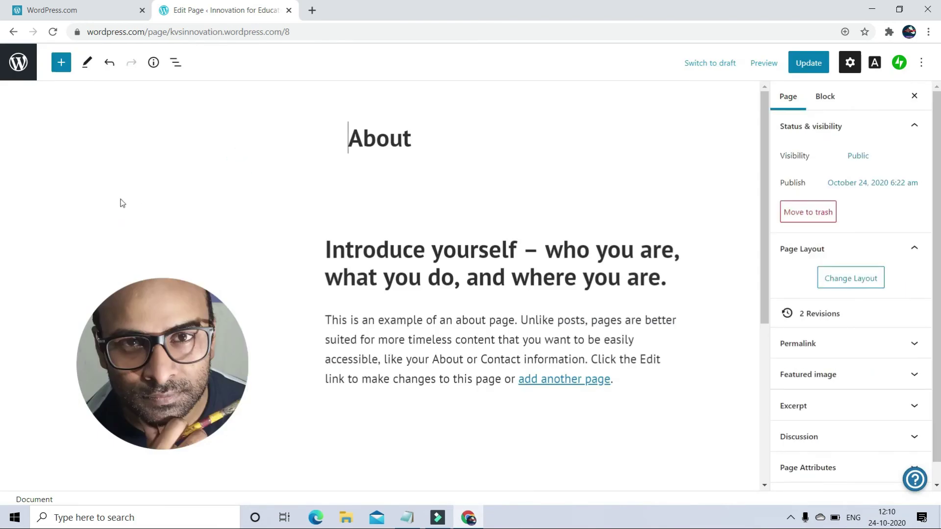
{"action": "scroll", "coordinate": [323, 356], "scroll_direction": "down", "scroll_amount": 3}
{"action": "scroll", "coordinate": [332, 349], "scroll_direction": "down", "scroll_amount": 1}
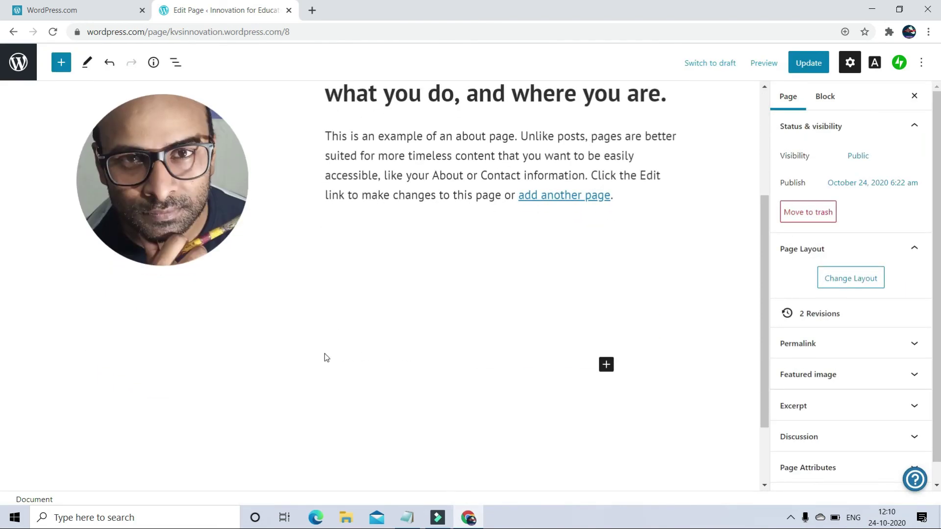
{"action": "scroll", "coordinate": [175, 205], "scroll_direction": "up", "scroll_amount": 2}
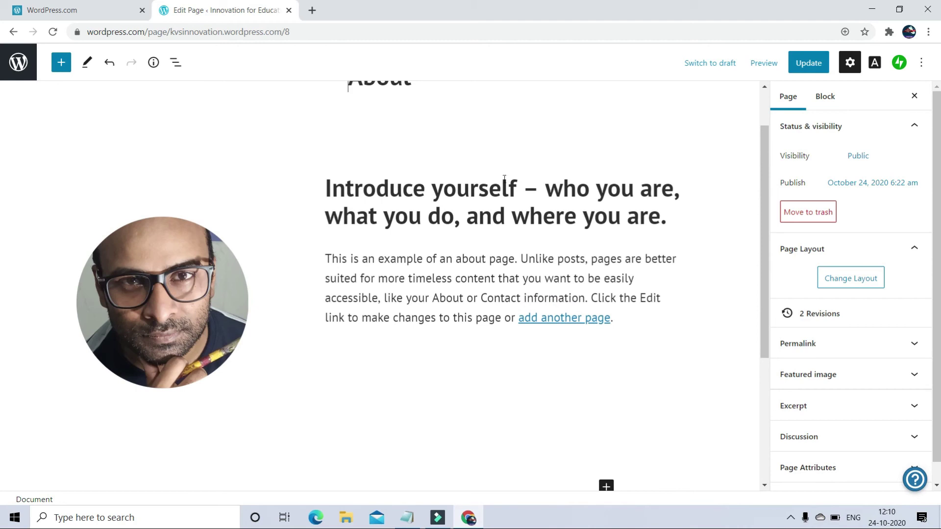
{"action": "scroll", "coordinate": [276, 312], "scroll_direction": "up", "scroll_amount": 1}
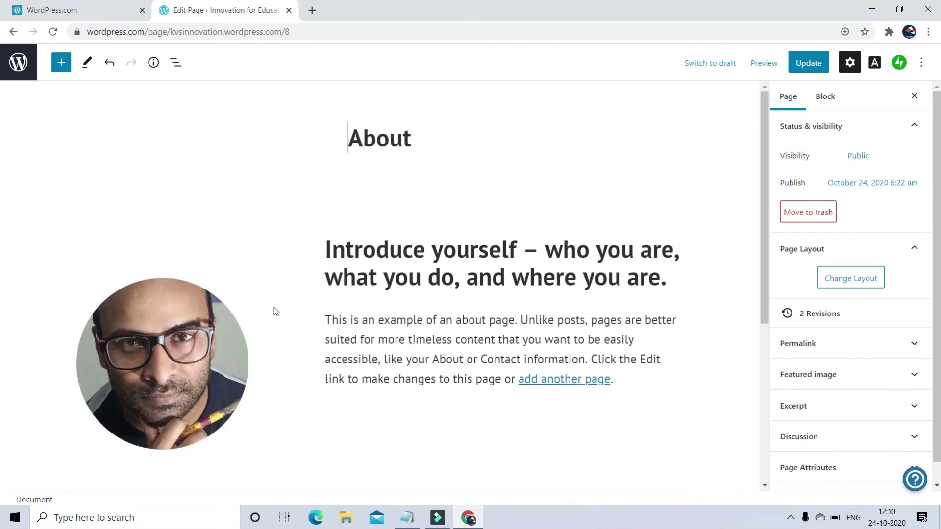
{"action": "left_click", "coordinate": [434, 275]}
{"action": "left_click", "coordinate": [349, 147]}
{"action": "left_click", "coordinate": [427, 128]}
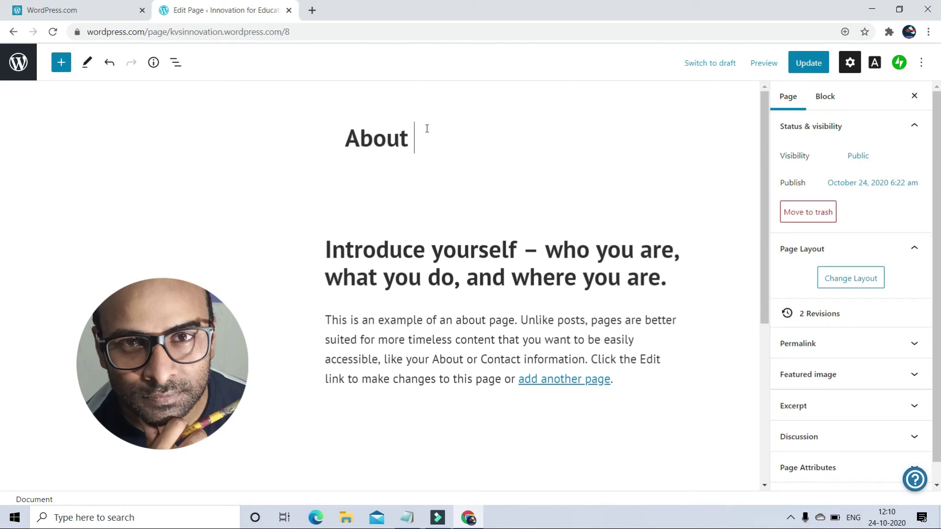
{"action": "type", "text": "me"}
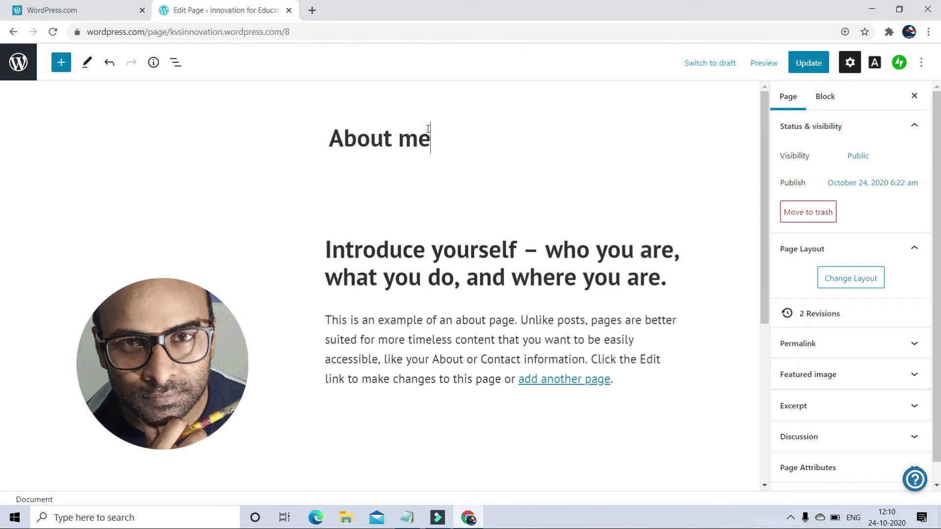
- Replace the placeholder heading with the author's name and add the TGT- Art Education job line below
{"action": "left_click", "coordinate": [668, 279]}
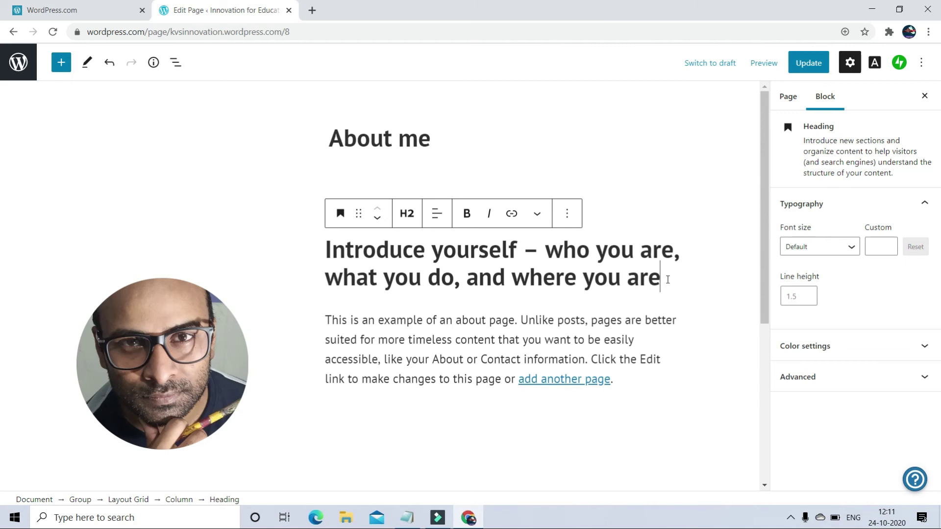
{"action": "key", "text": "ctrl+a"}
{"action": "key", "text": "BackSpace"}
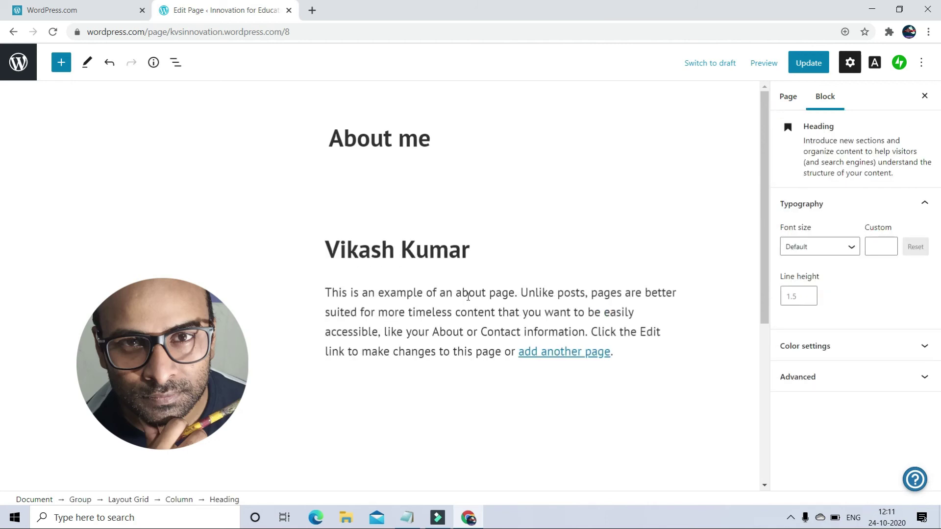
{"action": "key", "text": "Return"}
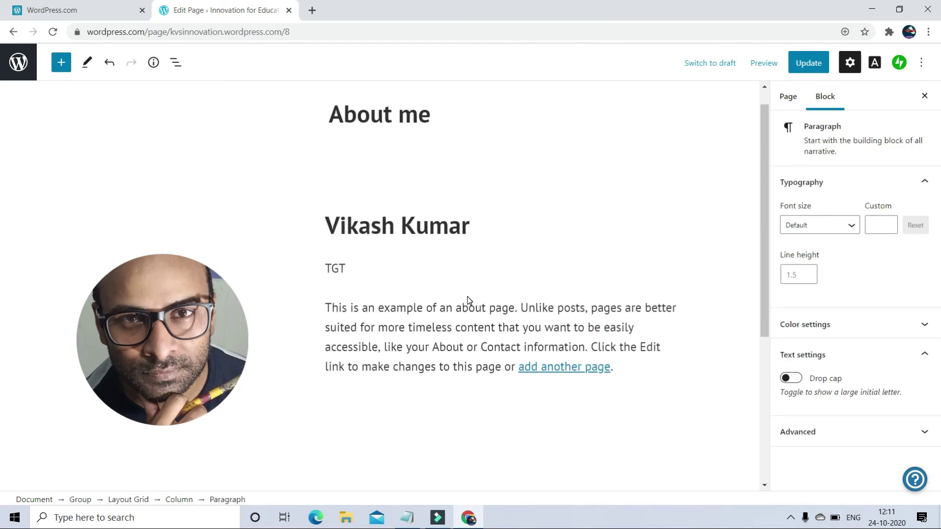
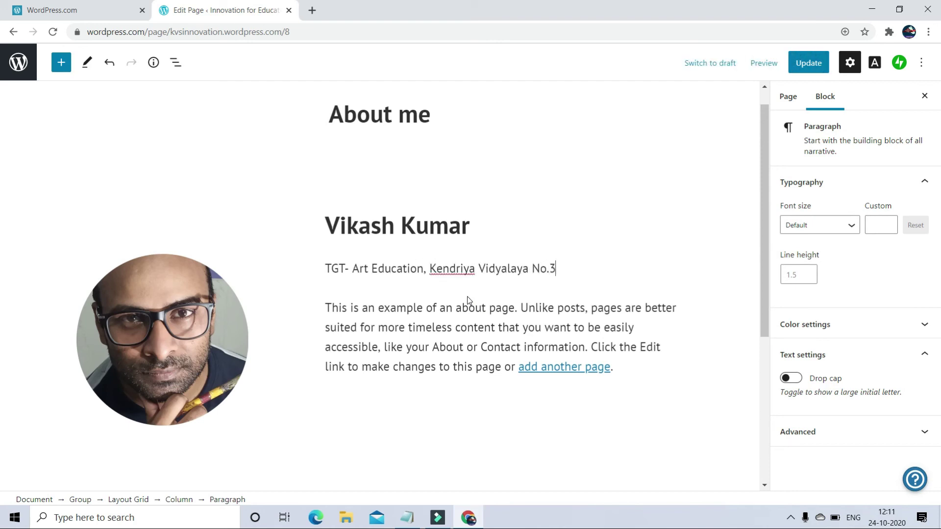
- Delete the sample introduction paragraph text
{"action": "left_click", "coordinate": [417, 347]}
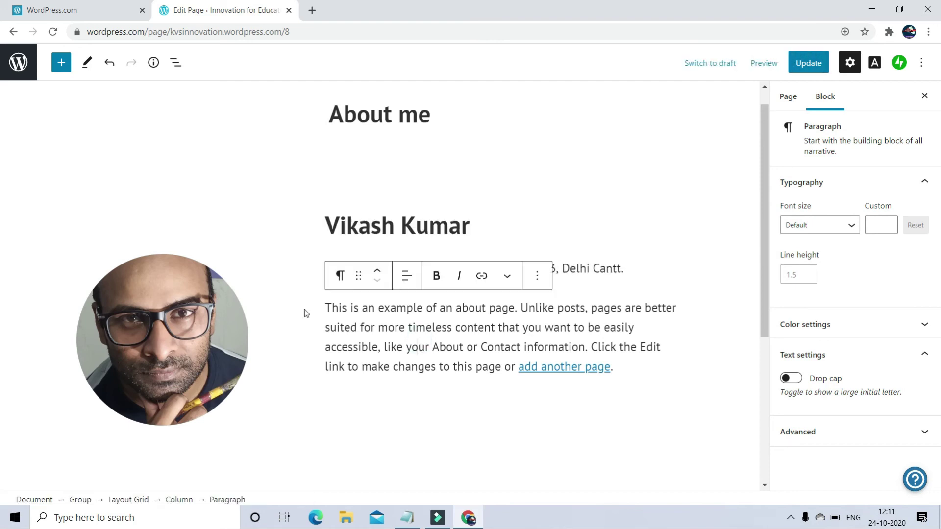
{"action": "left_click_drag", "start_coordinate": [326, 306], "coordinate": [515, 368]}
{"action": "left_click", "coordinate": [620, 368]}
{"action": "key", "text": "BackSpace"}
{"action": "scroll", "coordinate": [621, 370], "scroll_direction": "down", "scroll_amount": 2}
{"action": "left_click", "coordinate": [430, 249], "text": "shift"}
{"action": "key", "text": "BackSpace"}
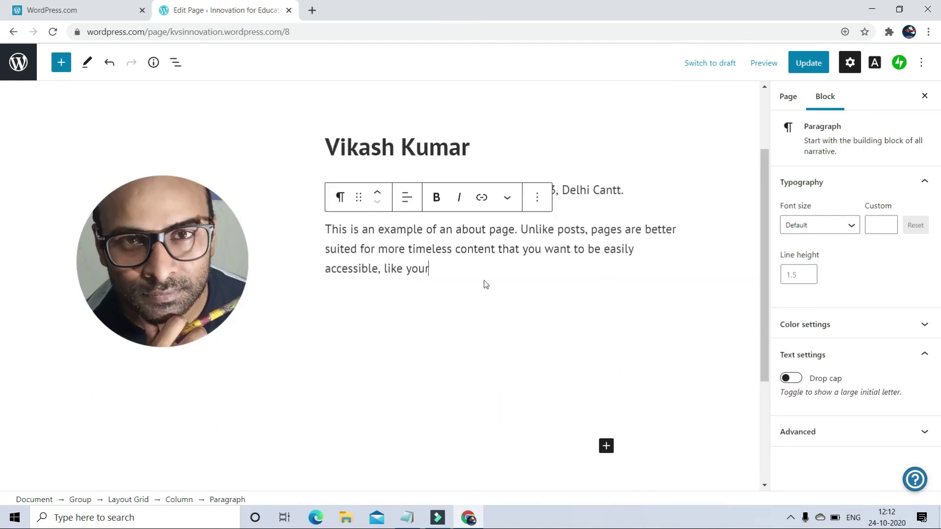
{"action": "key", "text": "BackSpace"}
{"action": "key", "text": "BackSpace"}
{"action": "key", "text": "BackSpace"}
{"action": "key", "text": "BackSpace"}
{"action": "key", "text": "BackSpace"}
{"action": "key", "text": "BackSpace"}
{"action": "key", "text": "BackSpace"}
{"action": "key", "text": "BackSpace"}
{"action": "key", "text": "BackSpace"}
{"action": "key", "text": "BackSpace"}
{"action": "key", "text": "BackSpace"}
{"action": "key", "text": "BackSpace"}
{"action": "key", "text": "BackSpace"}
{"action": "key", "text": "BackSpace"}
{"action": "key", "text": "BackSpace"}
{"action": "key", "text": "BackSpace"}
{"action": "key", "text": "BackSpace"}
{"action": "key", "text": "BackSpace"}
{"action": "key", "text": "BackSpace"}
{"action": "key", "text": "BackSpace"}
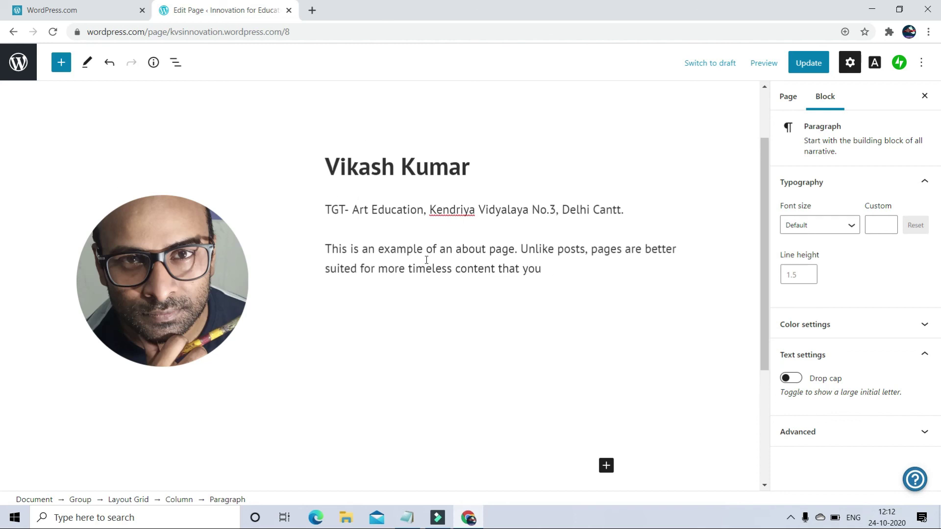
{"action": "key", "text": "BackSpace"}
{"action": "key", "text": "BackSpace"}
{"action": "key", "text": "BackSpace"}
{"action": "key", "text": "BackSpace"}
{"action": "key", "text": "BackSpace"}
{"action": "key", "text": "BackSpace"}
{"action": "key", "text": "BackSpace"}
{"action": "key", "text": "BackSpace"}
{"action": "key", "text": "BackSpace"}
{"action": "key", "text": "BackSpace"}
{"action": "key", "text": "BackSpace"}
{"action": "key", "text": "BackSpace"}
{"action": "key", "text": "BackSpace"}
{"action": "key", "text": "BackSpace"}
{"action": "key", "text": "BackSpace"}
{"action": "key", "text": "BackSpace"}
{"action": "key", "text": "BackSpace"}
{"action": "key", "text": "BackSpace"}
{"action": "key", "text": "BackSpace"}
{"action": "key", "text": "BackSpace"}
{"action": "key", "text": "BackSpace"}
{"action": "key", "text": "BackSpace"}
{"action": "key", "text": "BackSpace"}
{"action": "key", "text": "BackSpace"}
{"action": "key", "text": "BackSpace"}
{"action": "key", "text": "BackSpace"}
{"action": "key", "text": "BackSpace"}
{"action": "key", "text": "BackSpace"}
{"action": "key", "text": "BackSpace"}
{"action": "key", "text": "BackSpace"}
{"action": "key", "text": "BackSpace"}
{"action": "key", "text": "BackSpace"}
{"action": "key", "text": "BackSpace"}
{"action": "key", "text": "BackSpace"}
{"action": "key", "text": "BackSpace"}
{"action": "key", "text": "BackSpace"}
{"action": "key", "text": "BackSpace"}
{"action": "key", "text": "BackSpace"}
{"action": "key", "text": "BackSpace"}
{"action": "key", "text": "BackSpace"}
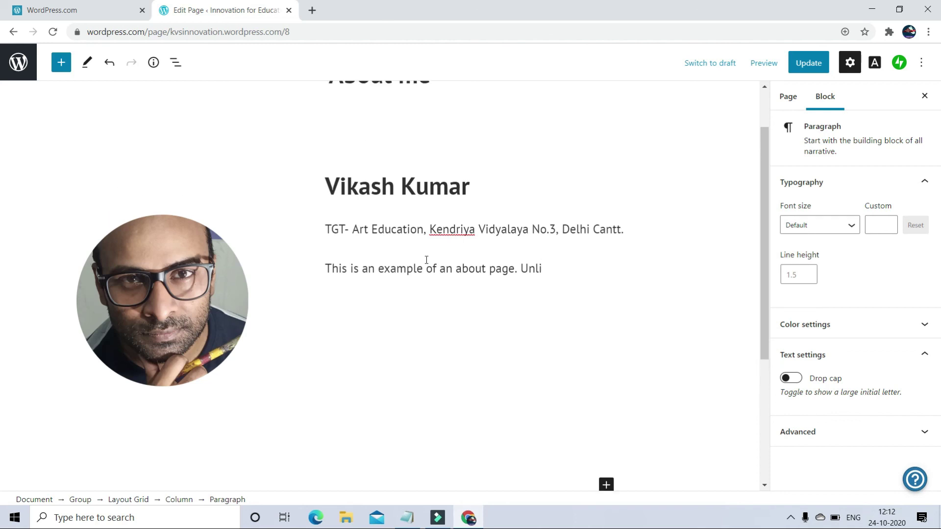
- Write a bio about students getting education material of Art, Design and Architecture field
{"action": "type", "text": "I "}
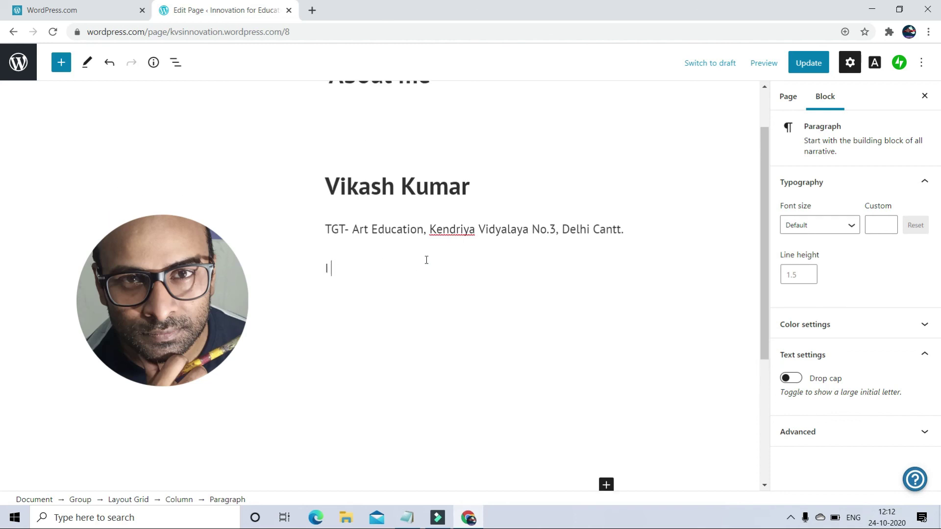
{"action": "type", "text": "have created this blog/website where students"}
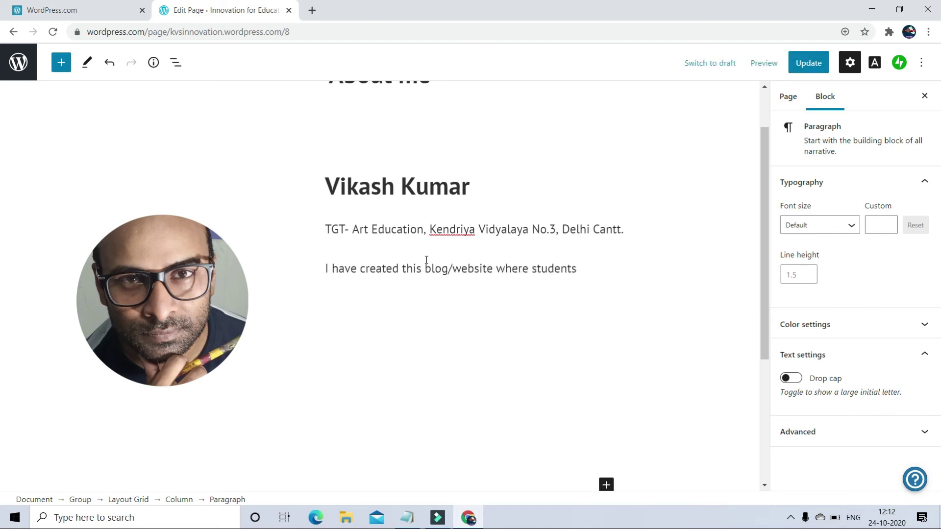
{"action": "type", "text": " can get Art"}
{"action": "key", "text": "BackSpace"}
{"action": "key", "text": "BackSpace"}
{"action": "key", "text": "BackSpace"}
{"action": "type", "text": "education material"}
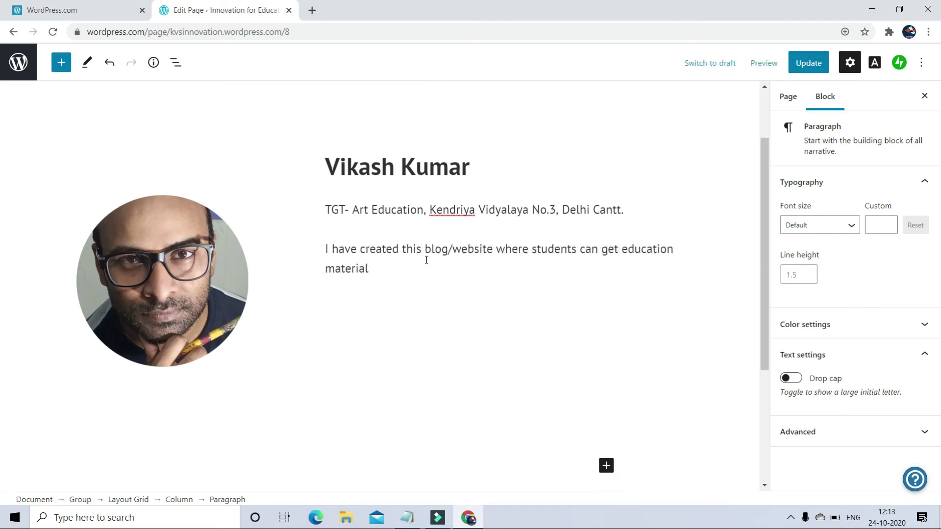
{"action": "type", "text": " of Art, Design"}
{"action": "key", "text": "BackSpace"}
{"action": "key", "text": "BackSpace"}
{"action": "type", "text": "of Art, Design and Architecture field"}
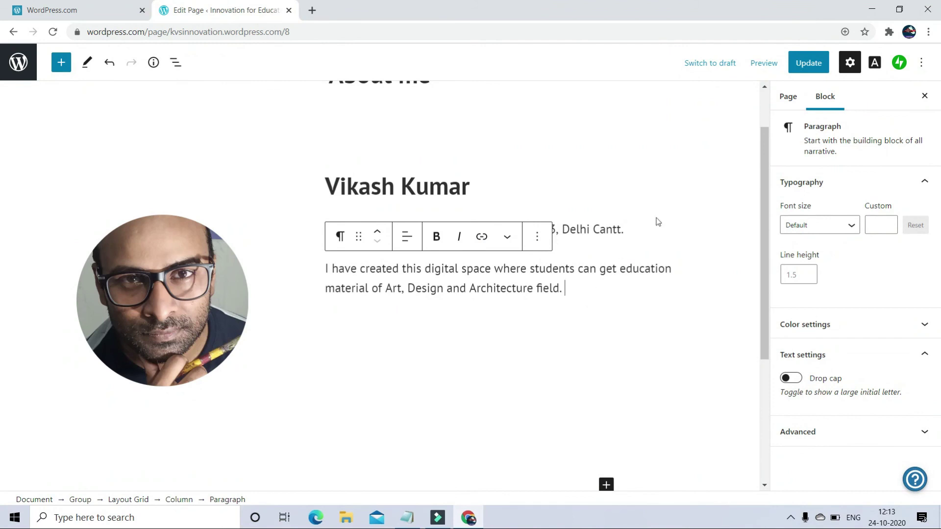
- Update the About me page and preview the published result
{"action": "left_click", "coordinate": [807, 64]}
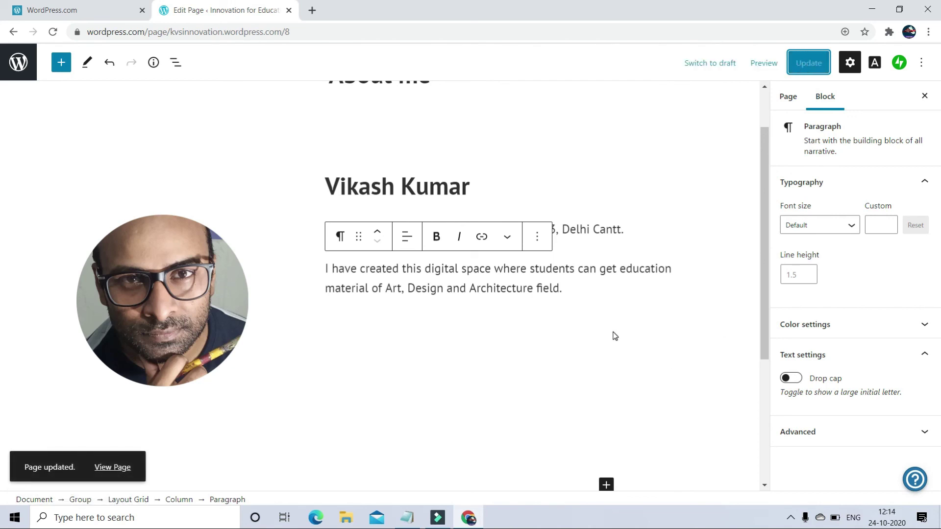
{"action": "left_click", "coordinate": [764, 63]}
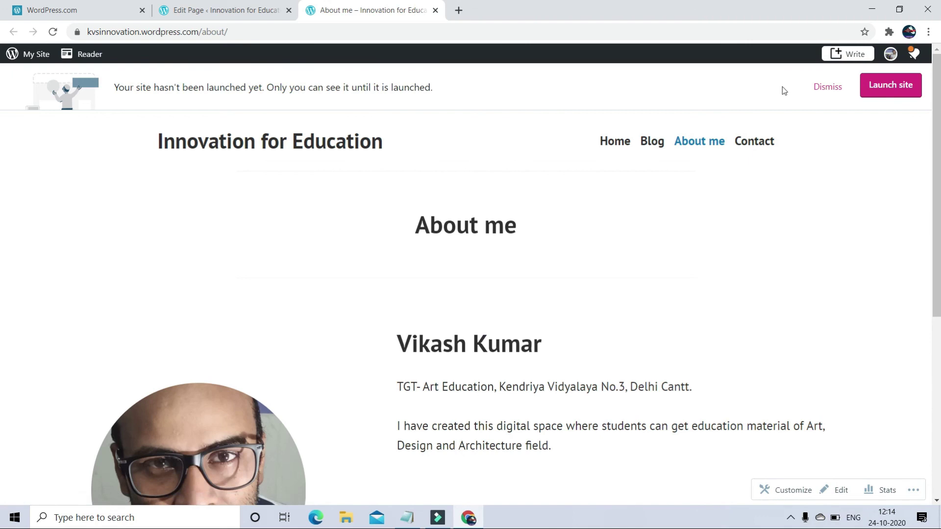
{"action": "scroll", "coordinate": [457, 405], "scroll_direction": "down", "scroll_amount": 2}
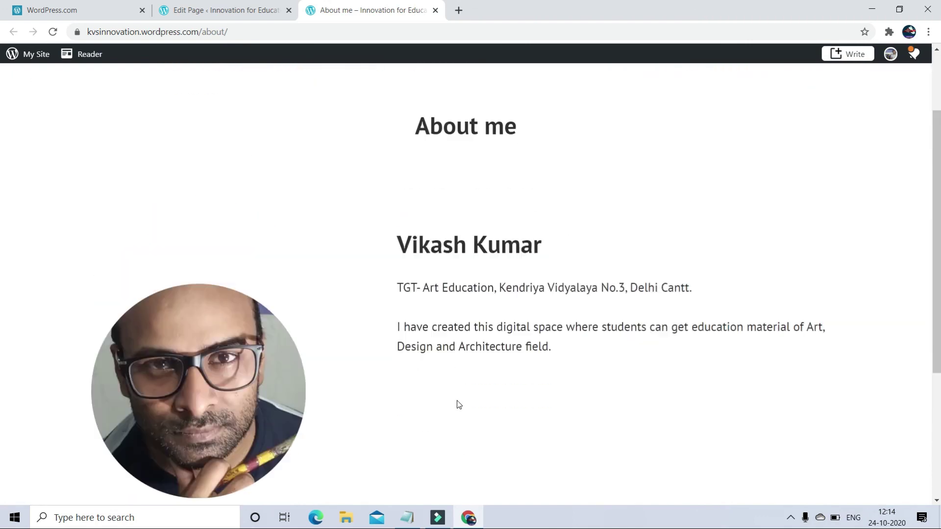
{"action": "scroll", "coordinate": [459, 405], "scroll_direction": "up", "scroll_amount": 2}
- Launch the site free at kvsinnovation.wordpress.com, skipping the domain purchase and paid plan
{"action": "left_click", "coordinate": [889, 86]}
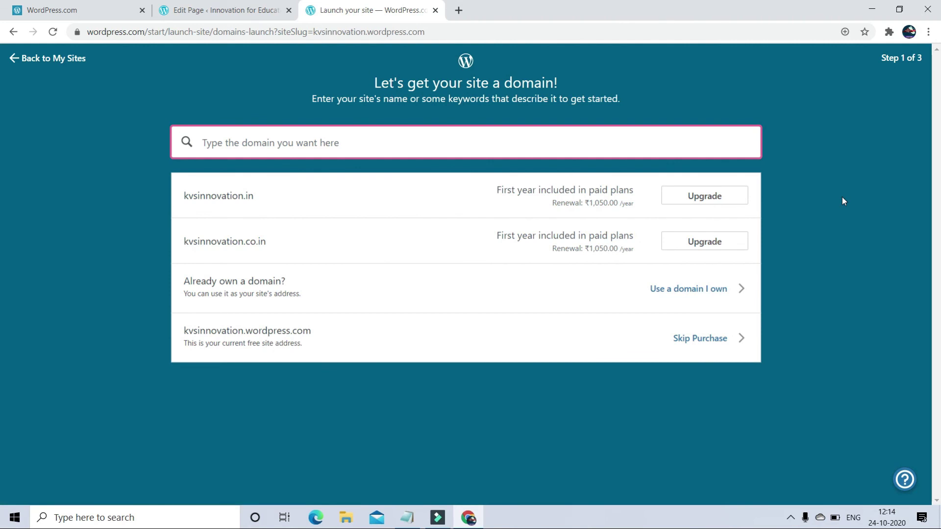
{"action": "left_click", "coordinate": [724, 335]}
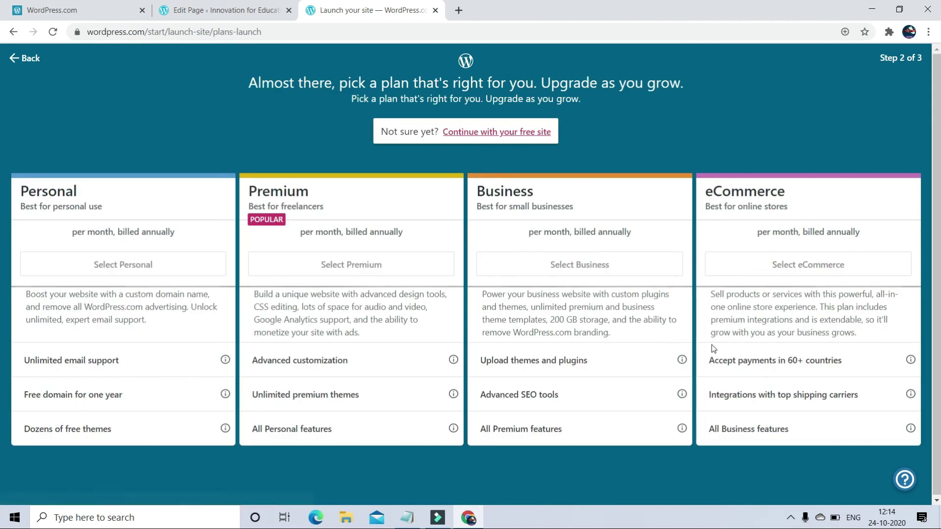
{"action": "left_click", "coordinate": [490, 132]}
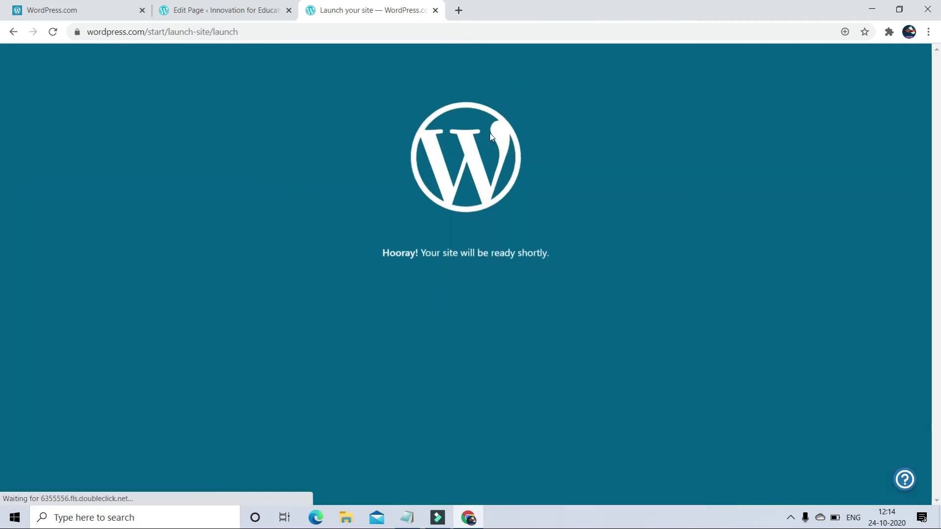